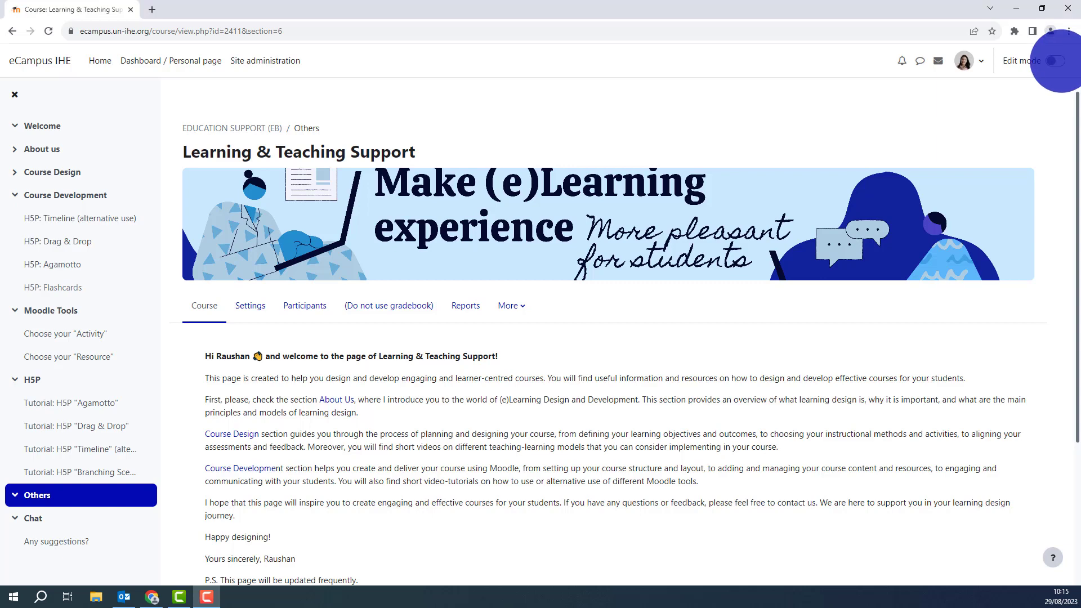
Turn on edit mode and choose H5P interaction from the Activities list in the Others section.
left_click(1054, 61)
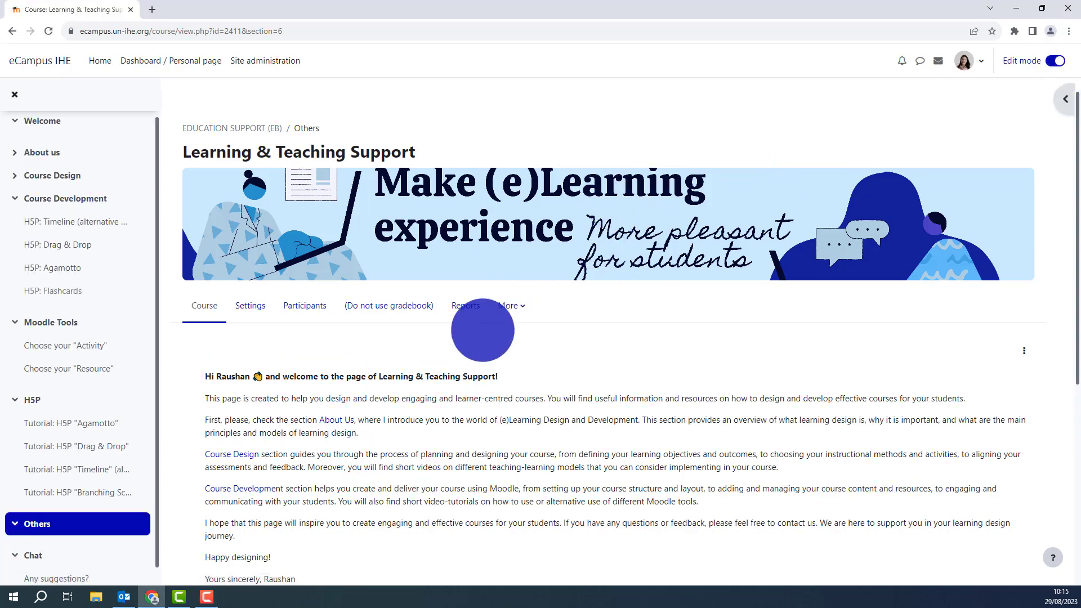
scroll(482, 328, "down", 6)
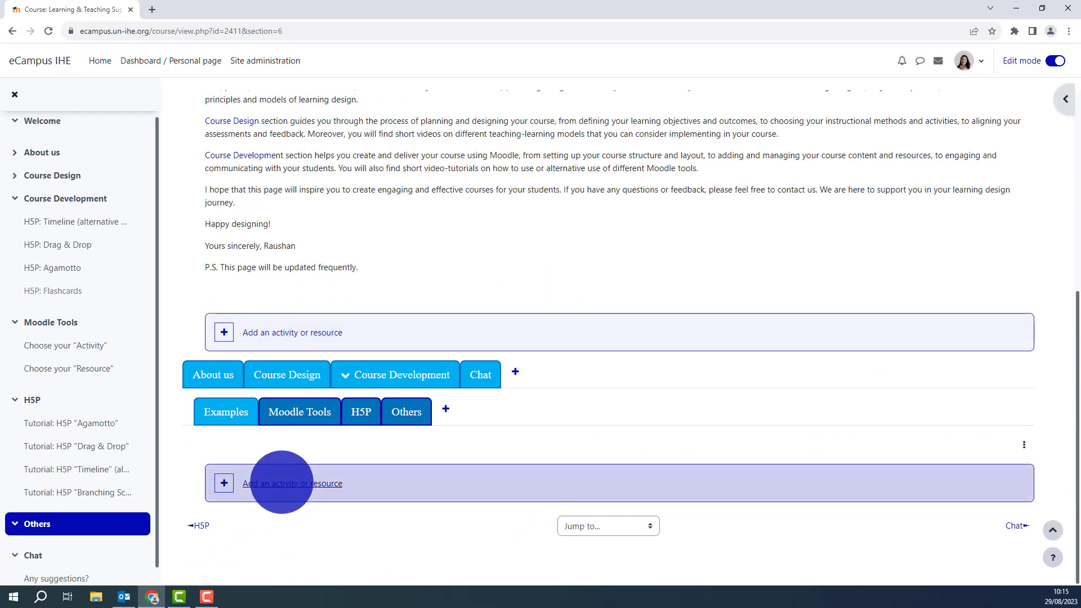
left_click(274, 484)
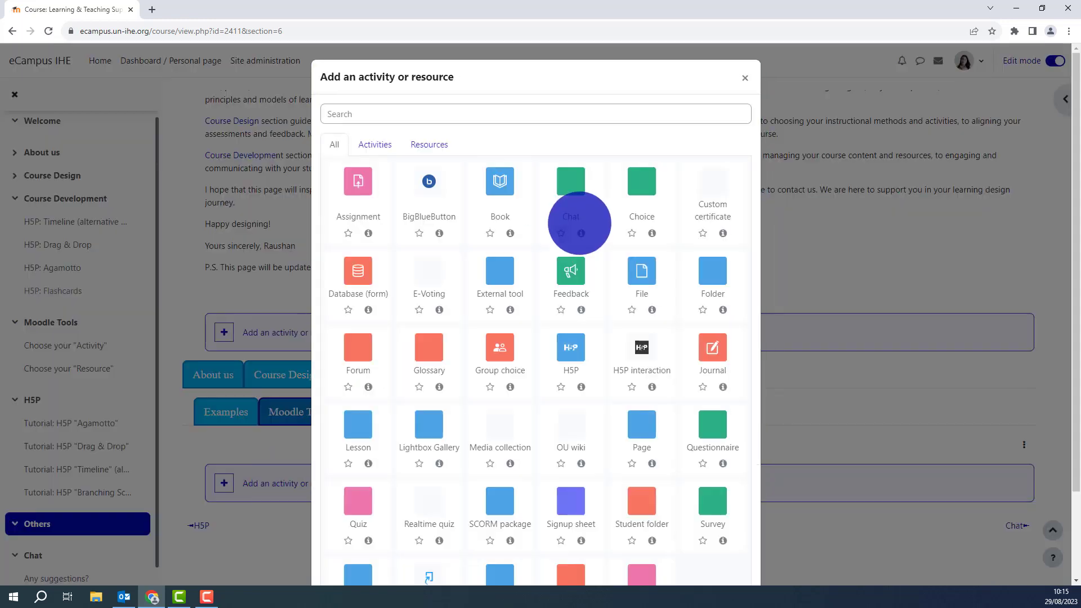
left_click(380, 145)
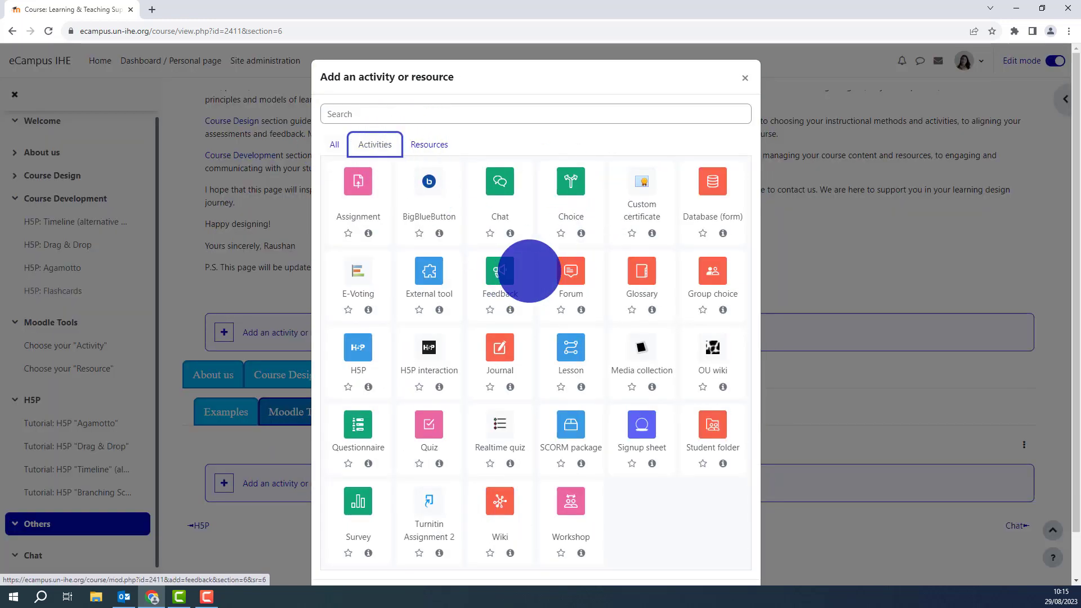
left_click(439, 355)
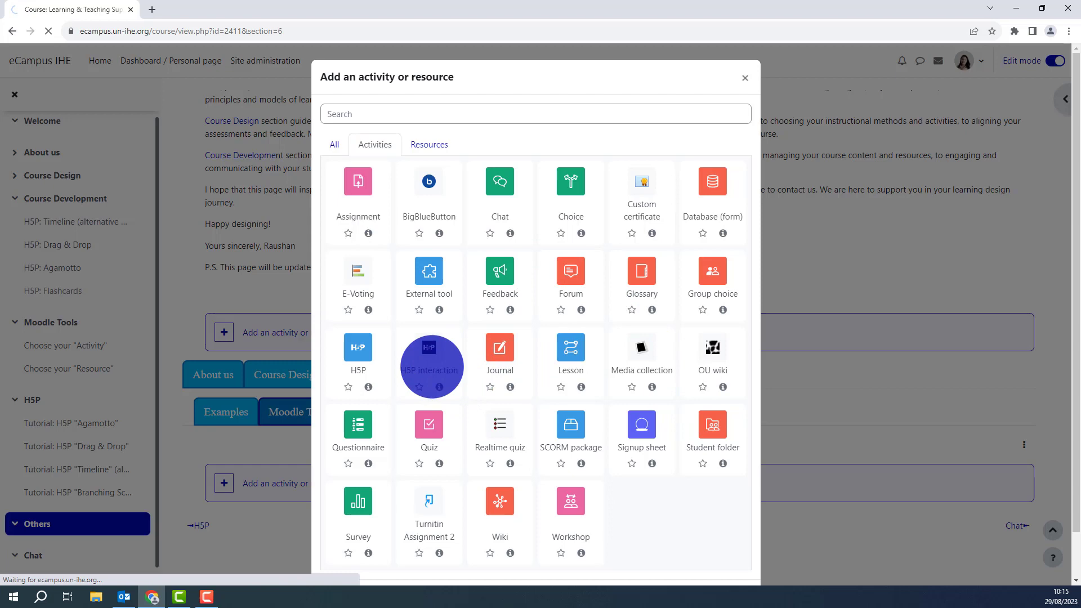
scroll(579, 282, "down", 4)
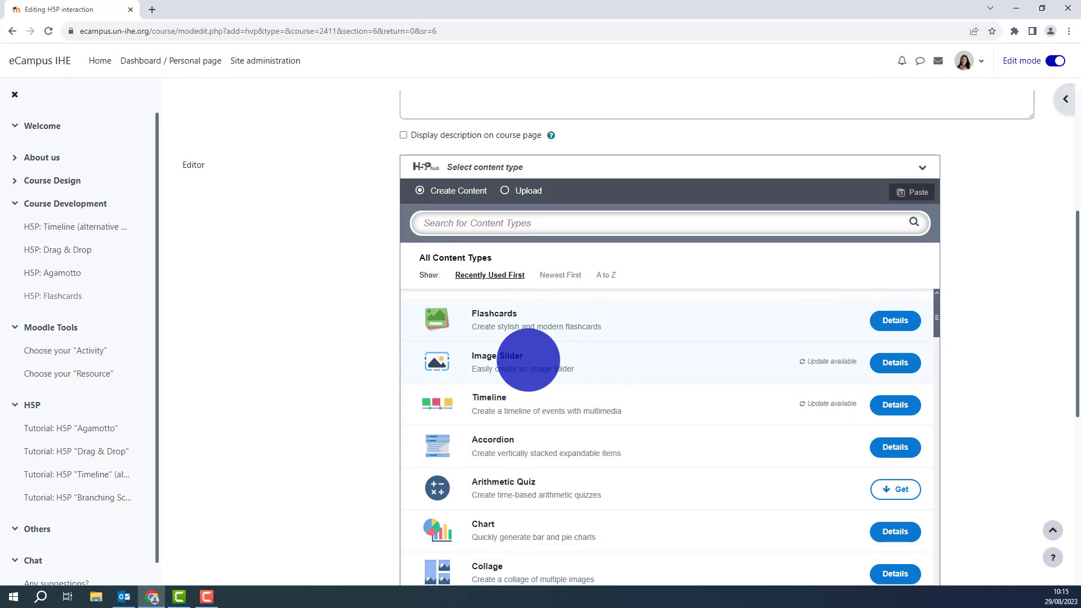
Choose Image Slider, expand the editor fullscreen, and title it 'SMART Learning Obejctives'.
left_click(528, 360)
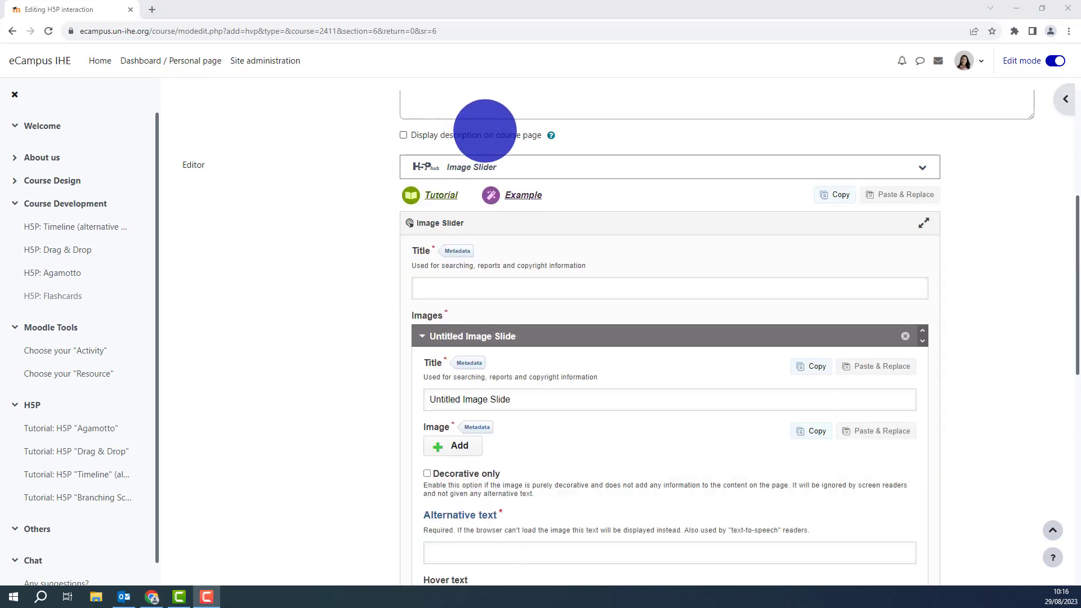
left_click(924, 224)
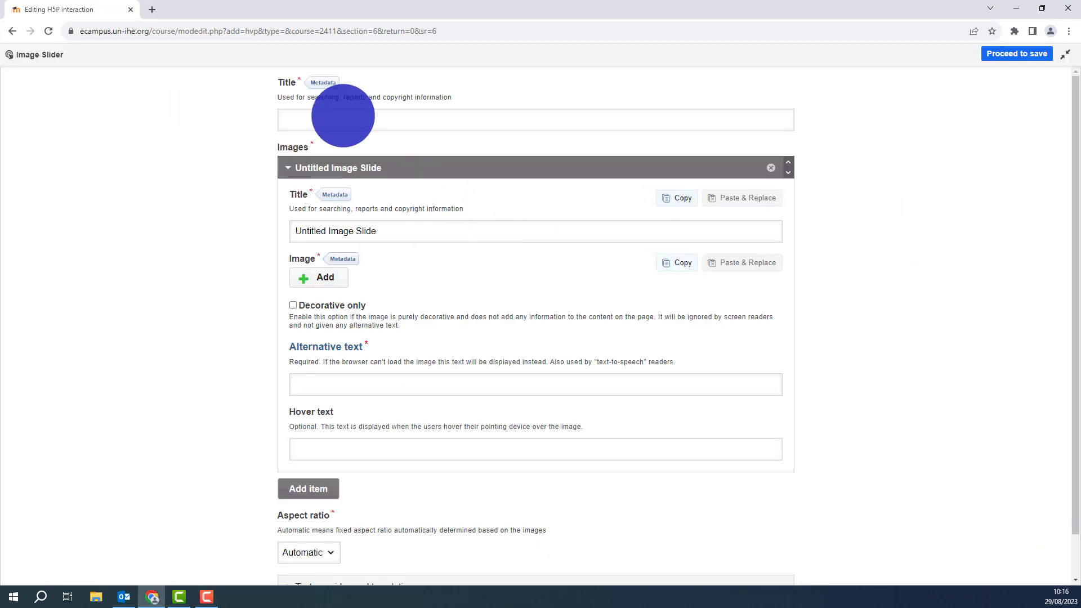
left_click(339, 121)
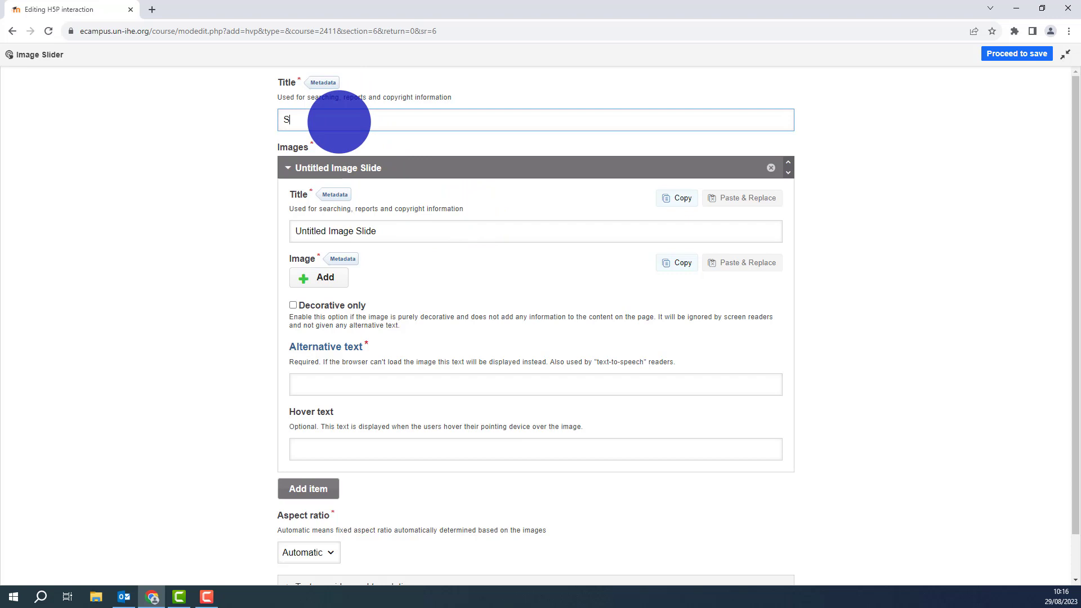
type("SMART Learn")
type("s")
Rename the first slide to 'Main page' and begin adding its image.
scroll(349, 152, "down", 1)
triple_click(373, 186)
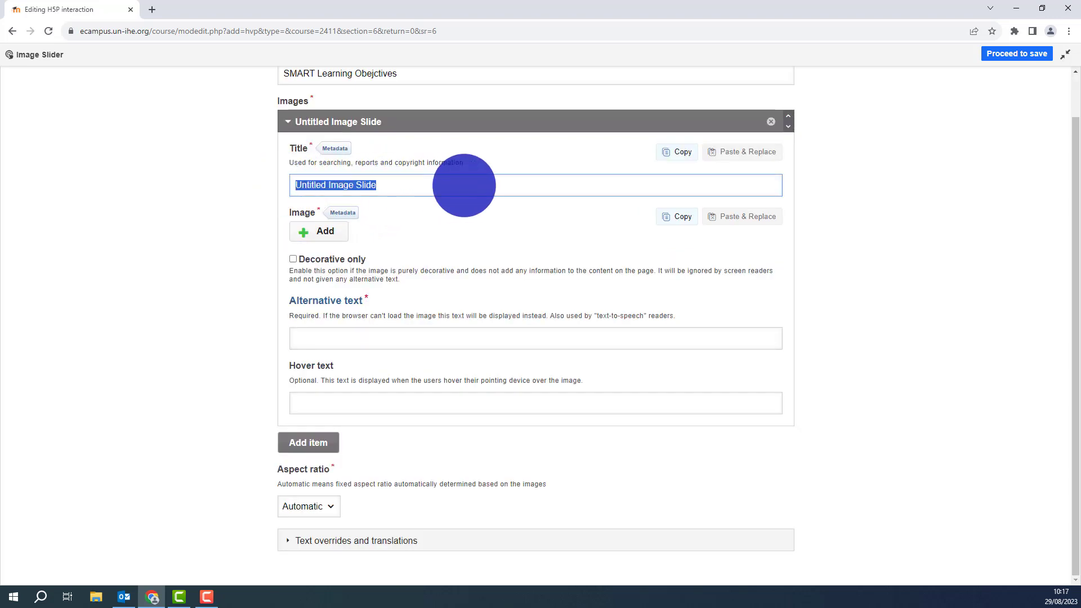
type("Main page")
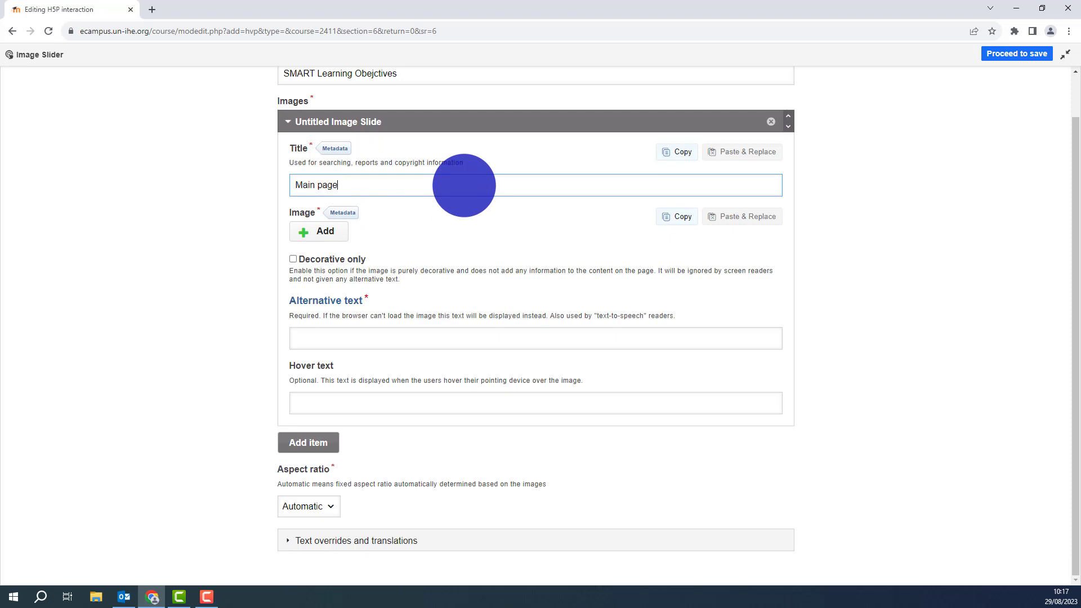
left_click(319, 232)
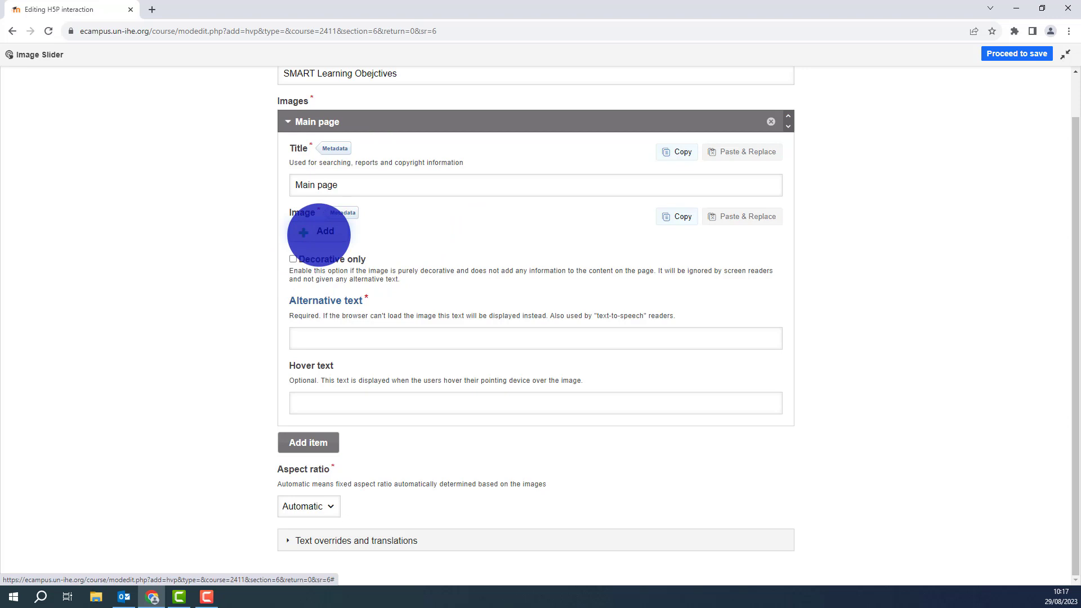
Upload image 1 for the Main page slide with alternative text 'Main info'.
left_click(135, 93)
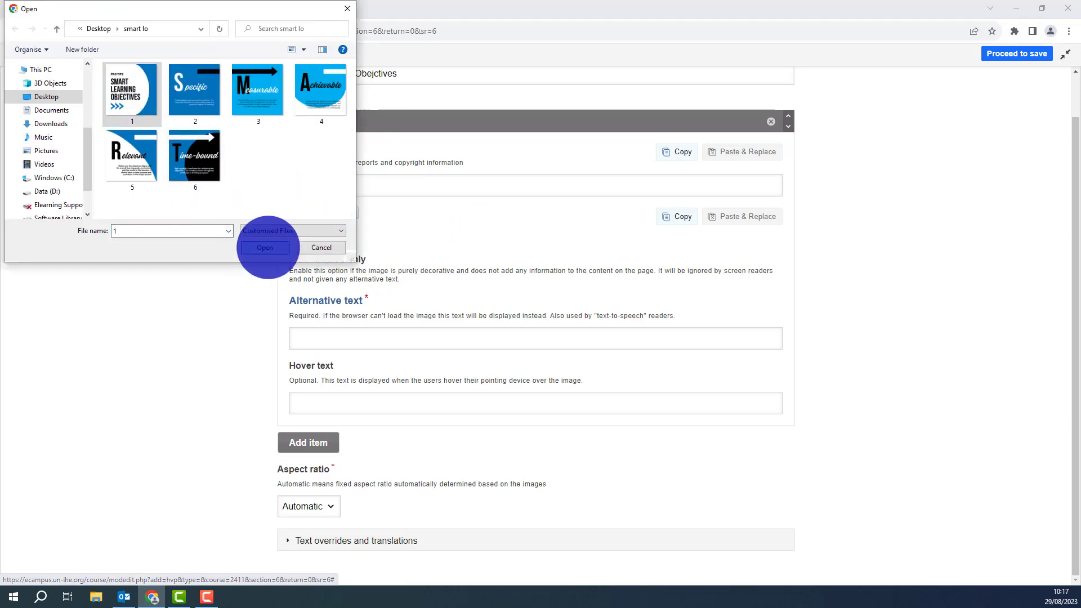
left_click(265, 247)
scroll(490, 280, "down", 1)
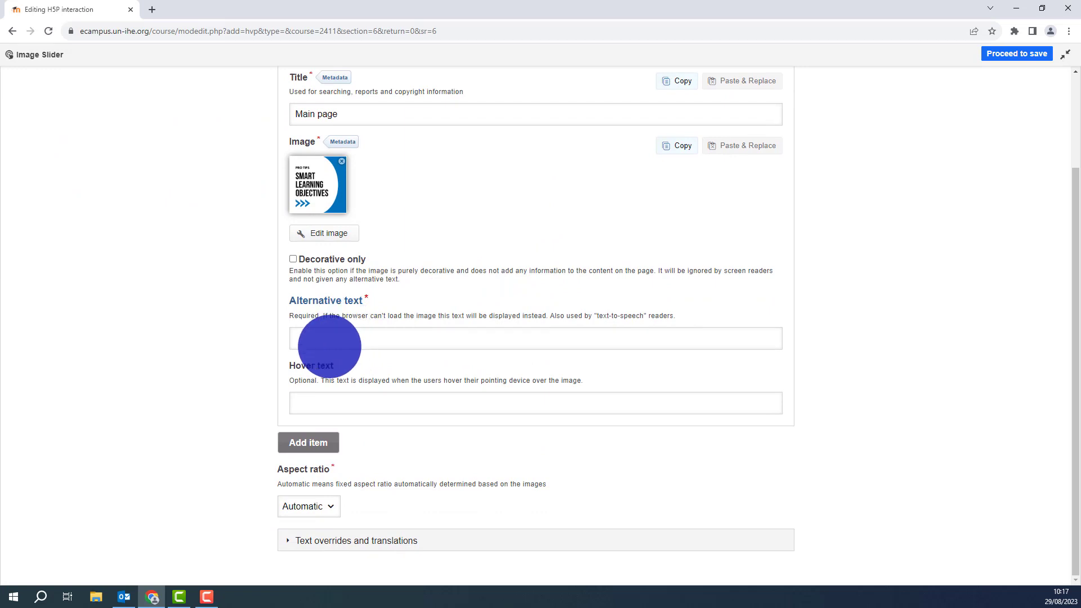
left_click(330, 341)
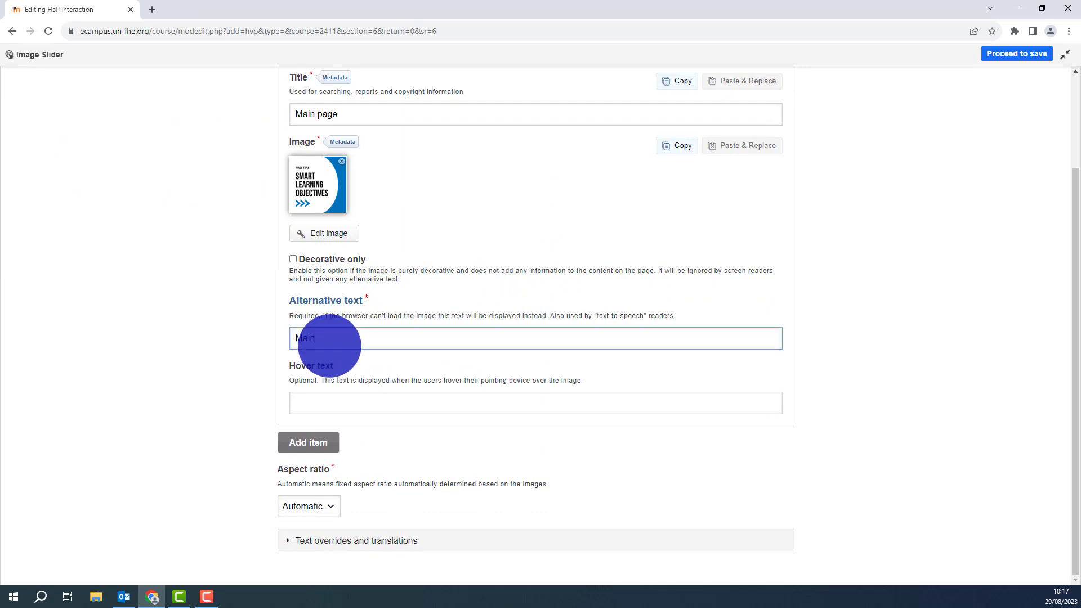
type("Main info")
triple_click(351, 363)
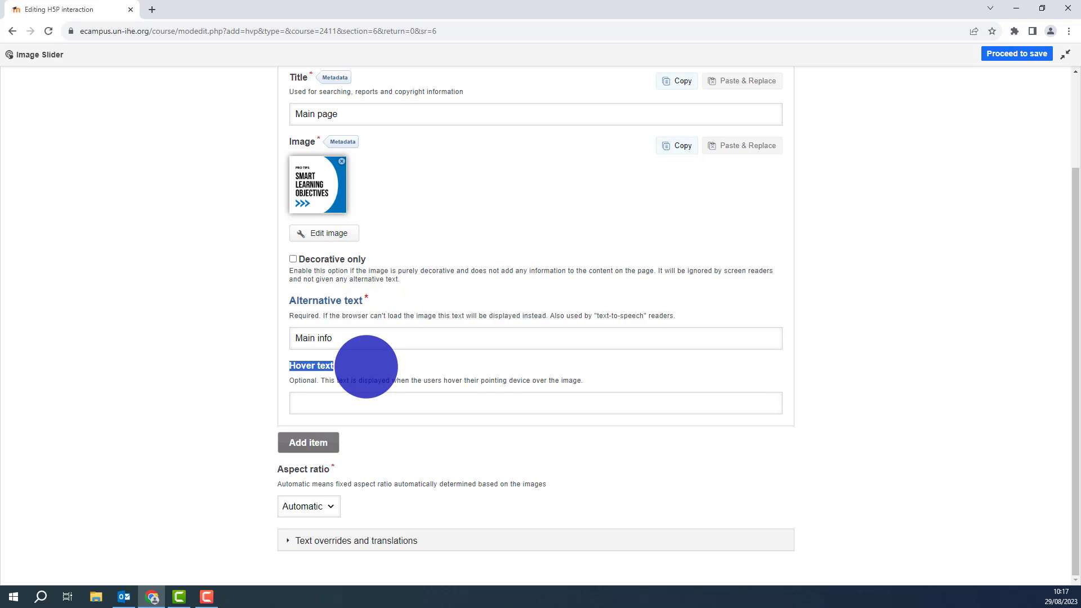
Add a 'Specific' slide with its image and 'Specific' alternative text.
left_click(309, 445)
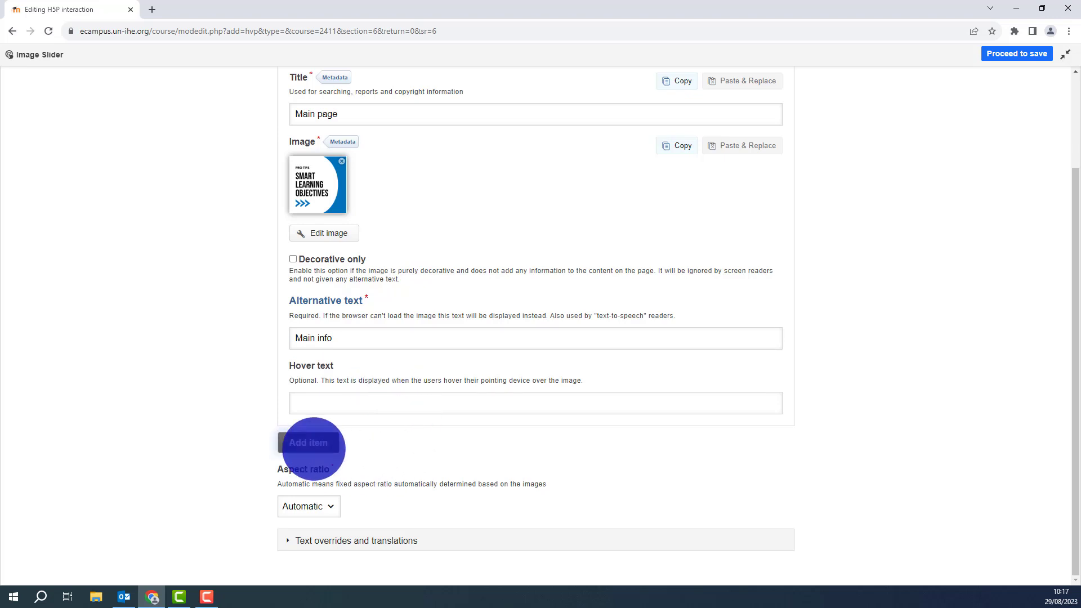
scroll(314, 449, "down", 3)
left_click_drag(410, 341, 291, 340)
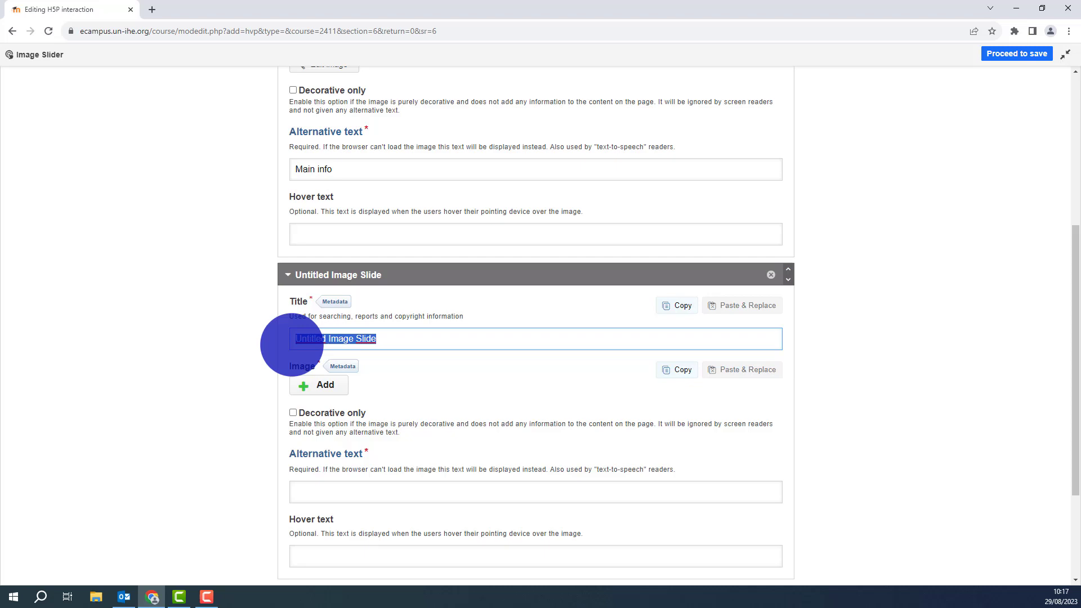
type("Specific")
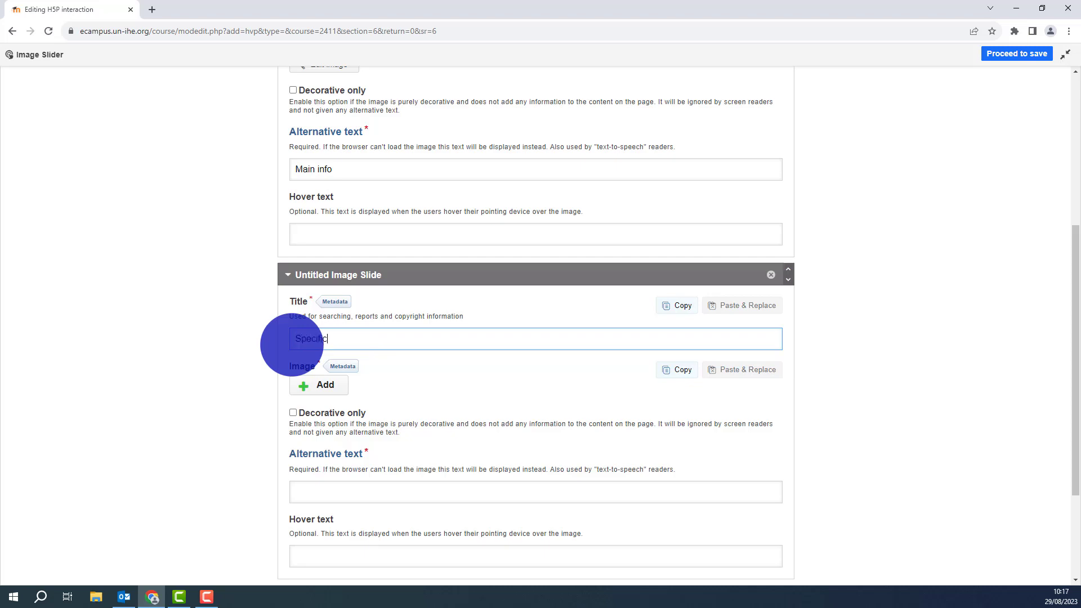
left_click(318, 385)
double_click(229, 154)
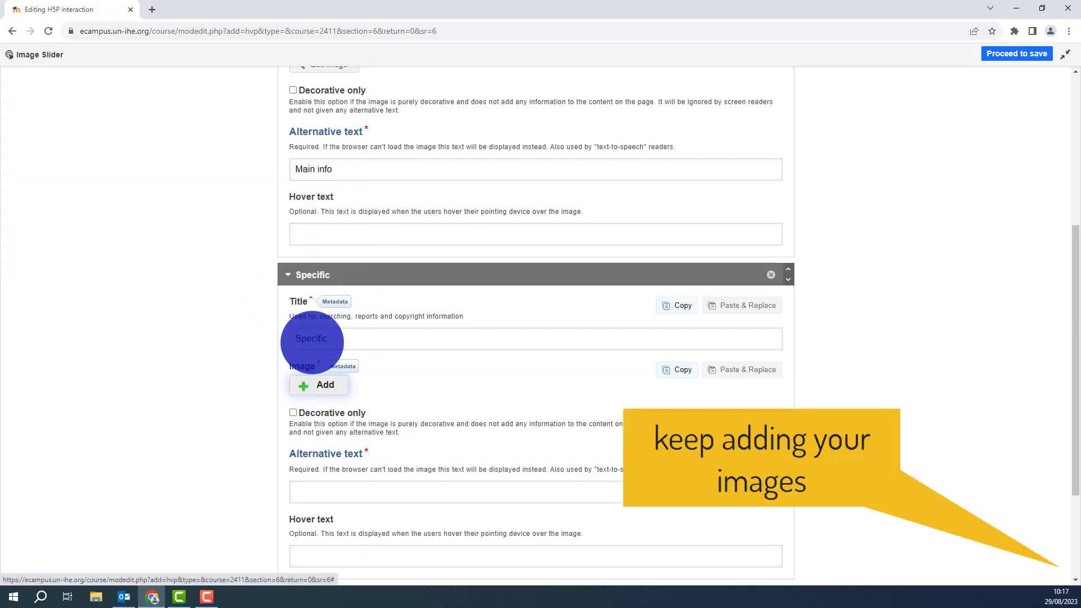
scroll(338, 400, "down", 3)
left_click(328, 394)
type("Specific")
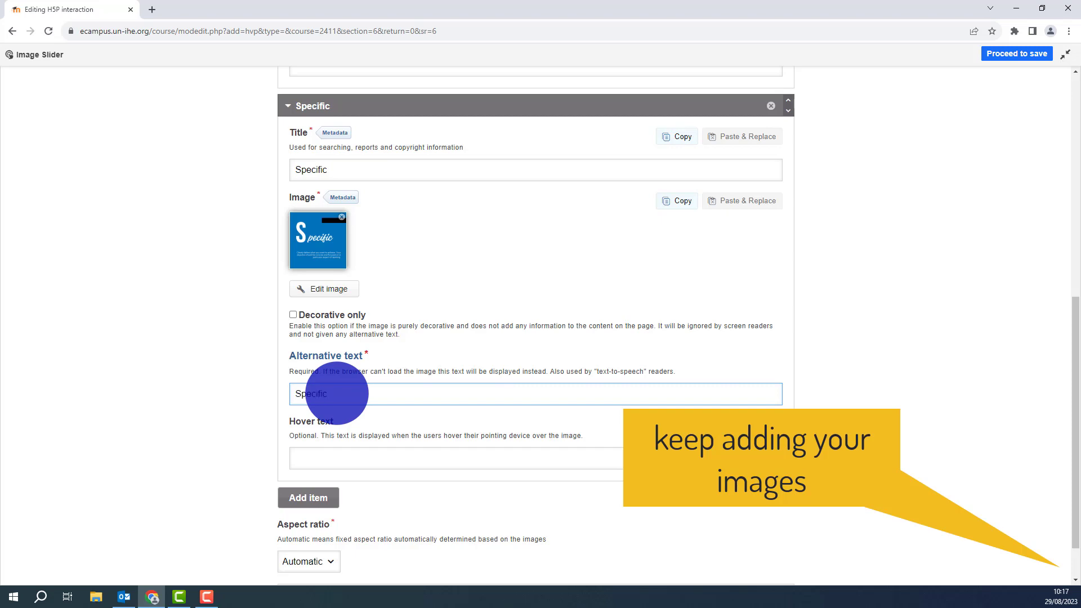
Add a 'Measurable' slide with image 3 and 'Measurable' as alternative text.
left_click(308, 498)
scroll(386, 282, "down", 5)
left_click_drag(386, 282, 260, 272)
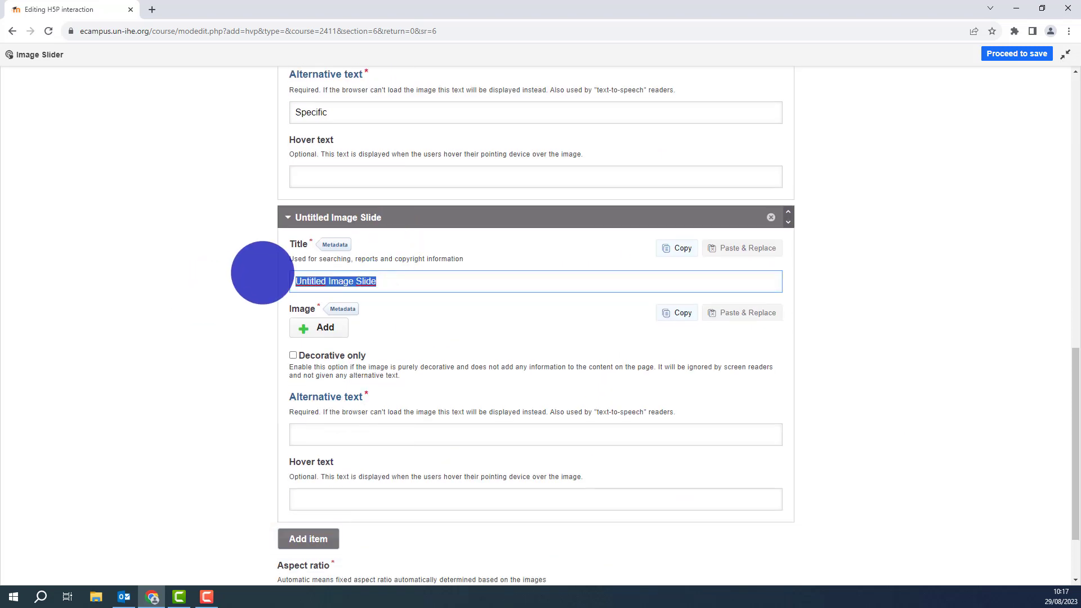
type("Measurable")
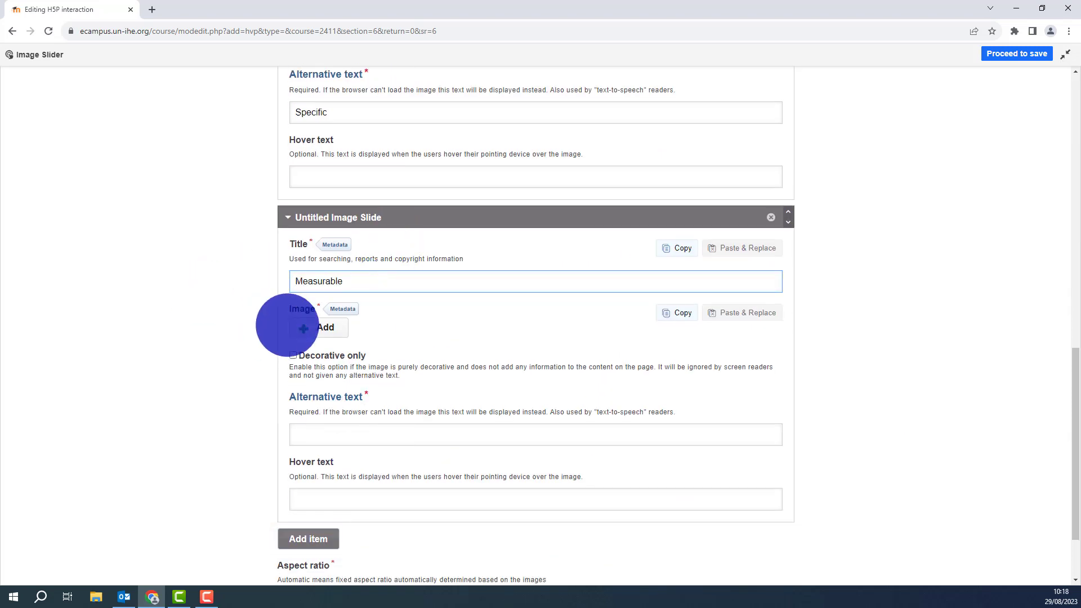
left_click(307, 327)
left_click(258, 90)
left_click(265, 247)
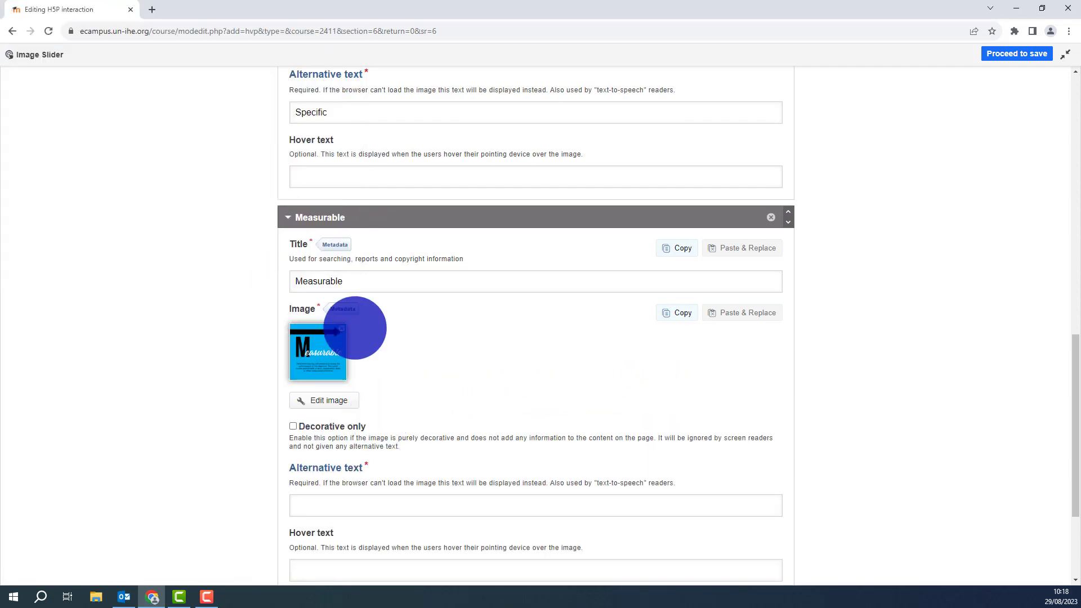
left_click_drag(349, 281, 250, 277)
key("ctrl+c")
left_click(370, 500)
key("ctrl+v")
scroll(313, 443, "down", 3)
Add an 'Achievable' slide with image 4 and its title as alternative text.
left_click(313, 443)
scroll(390, 386, "down", 4)
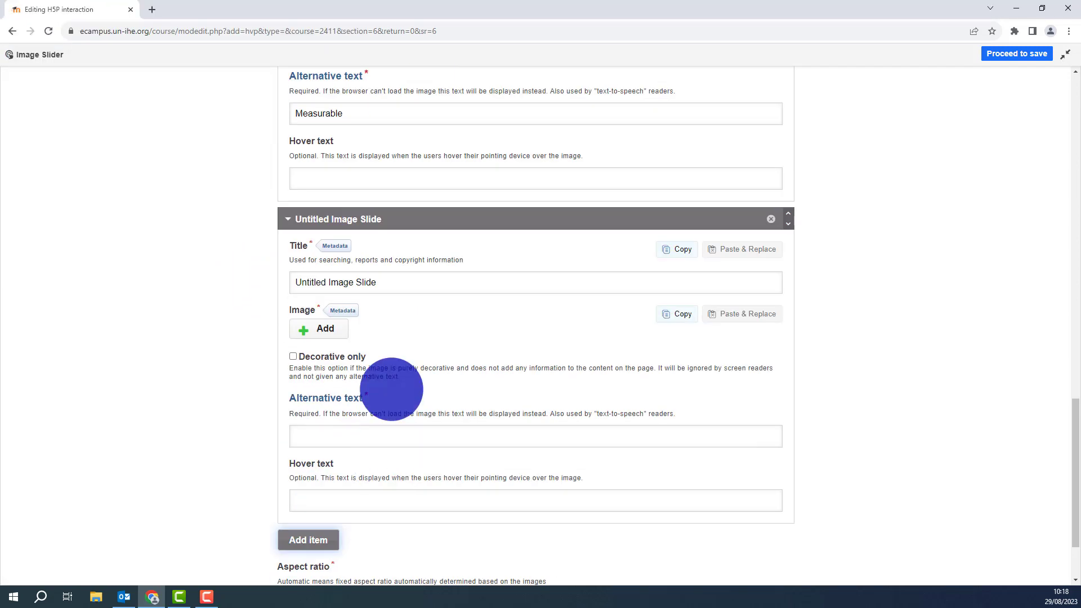
left_click_drag(375, 283, 298, 284)
key("BackSpace")
left_click(308, 337)
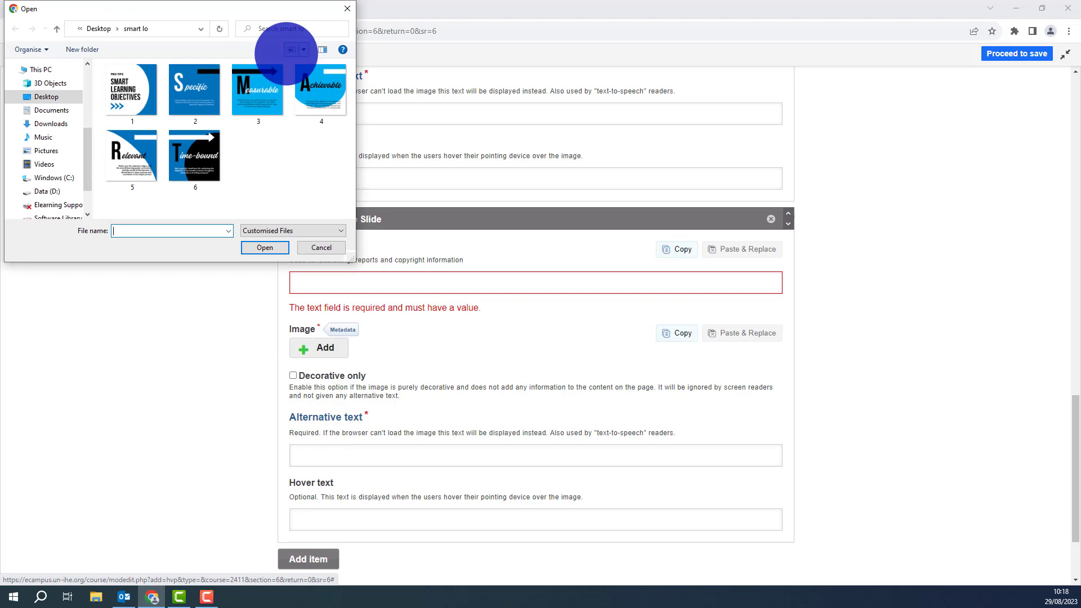
left_click(321, 90)
left_click(264, 245)
left_click(314, 282)
type("aC")
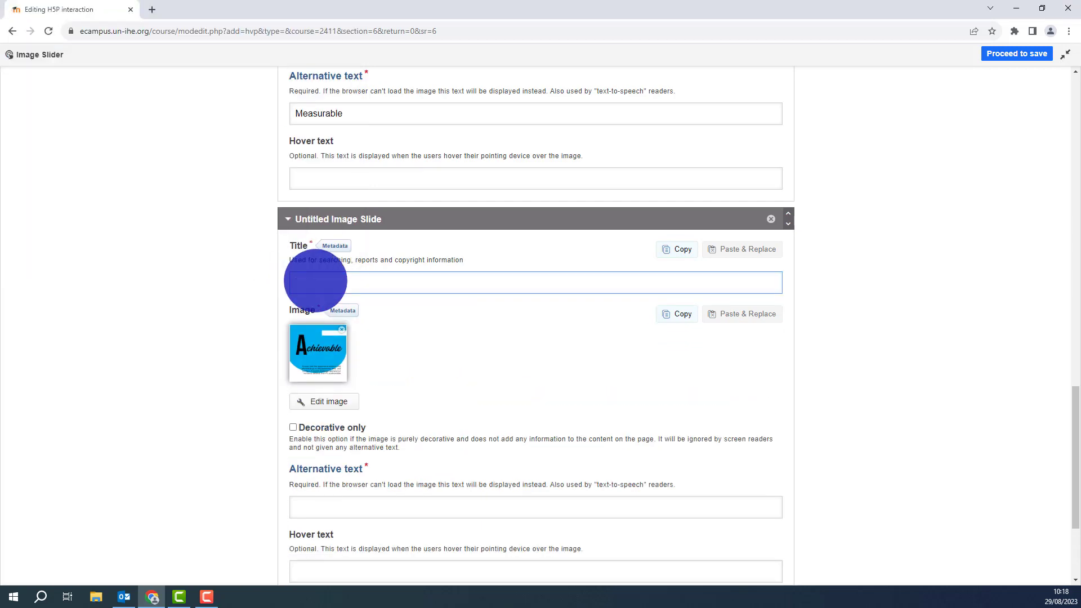
left_click_drag(315, 282, 292, 283)
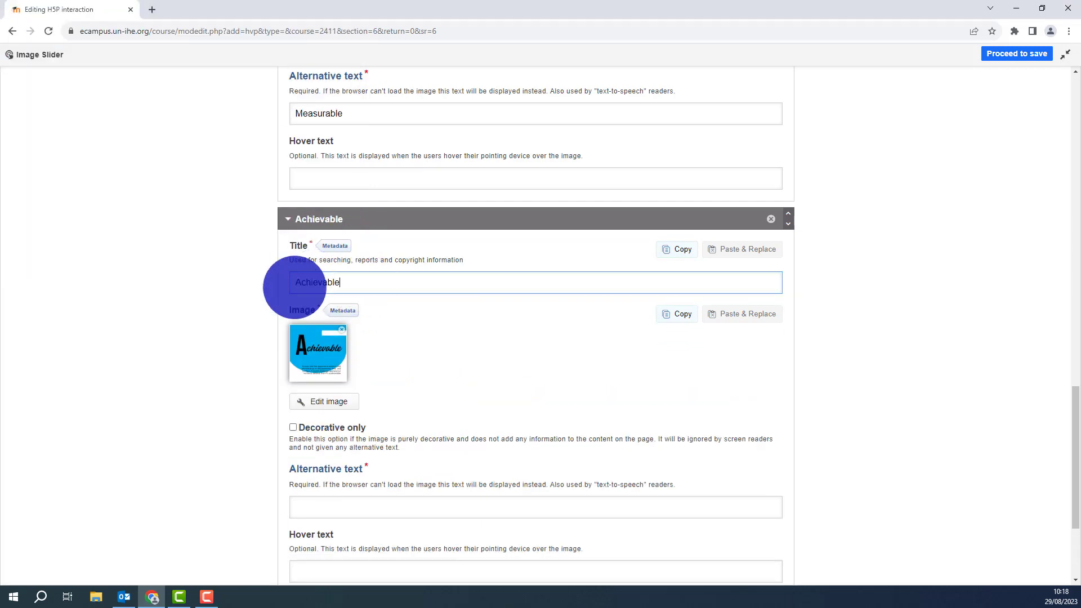
key("ctrl+c")
left_click(364, 505)
key("ctrl+v")
scroll(372, 461, "down", 3)
Add a 'Relevant' slide with image 5 and its title as alternative text.
left_click(317, 442)
scroll(349, 394, "down", 5)
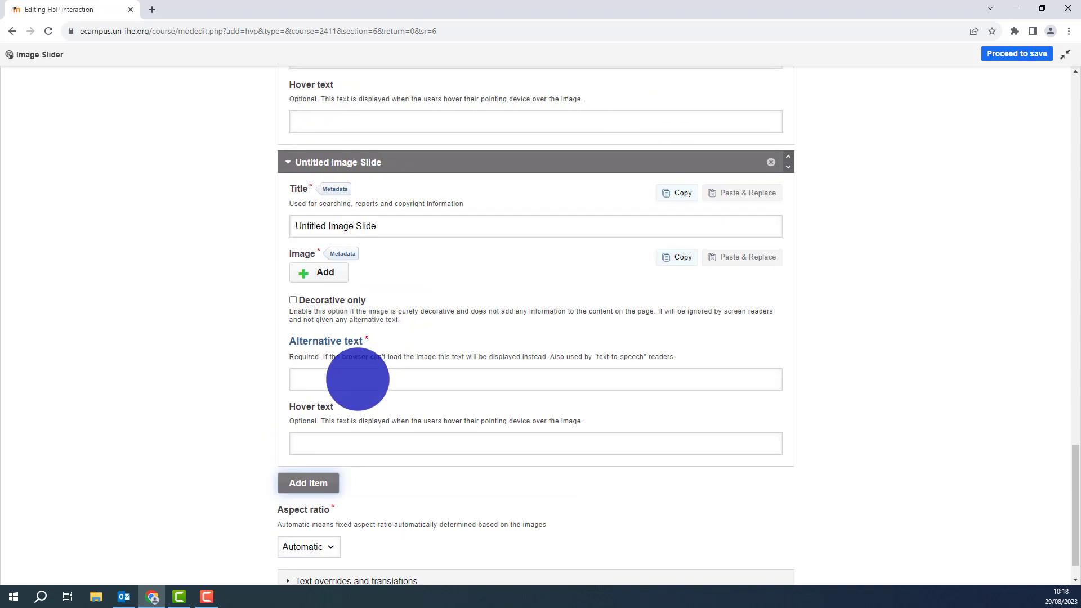
left_click(315, 269)
double_click(146, 153)
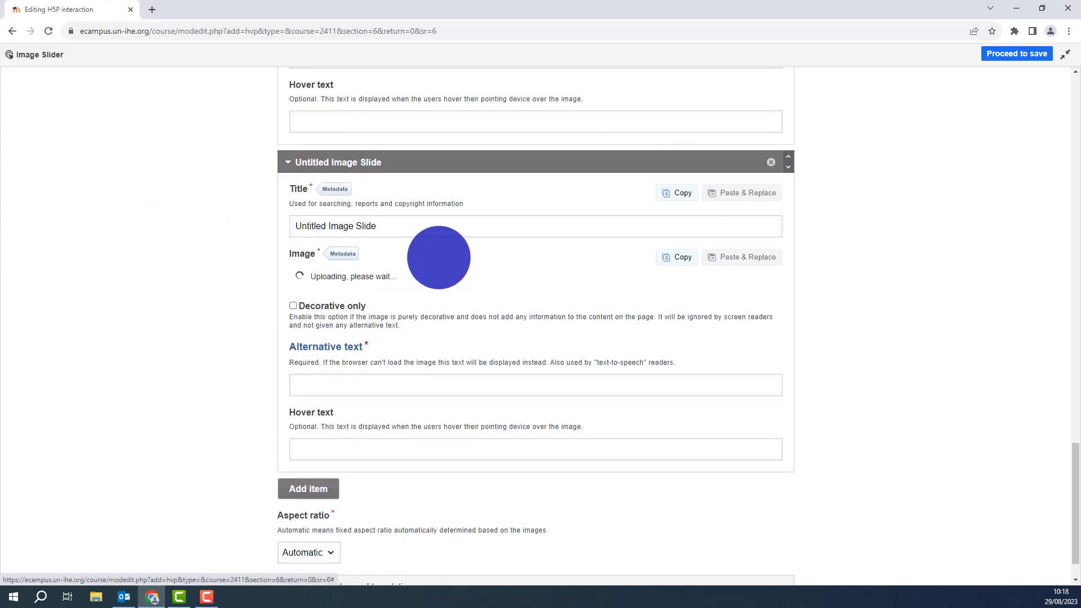
triple_click(285, 225)
type("Relevant")
double_click(287, 225)
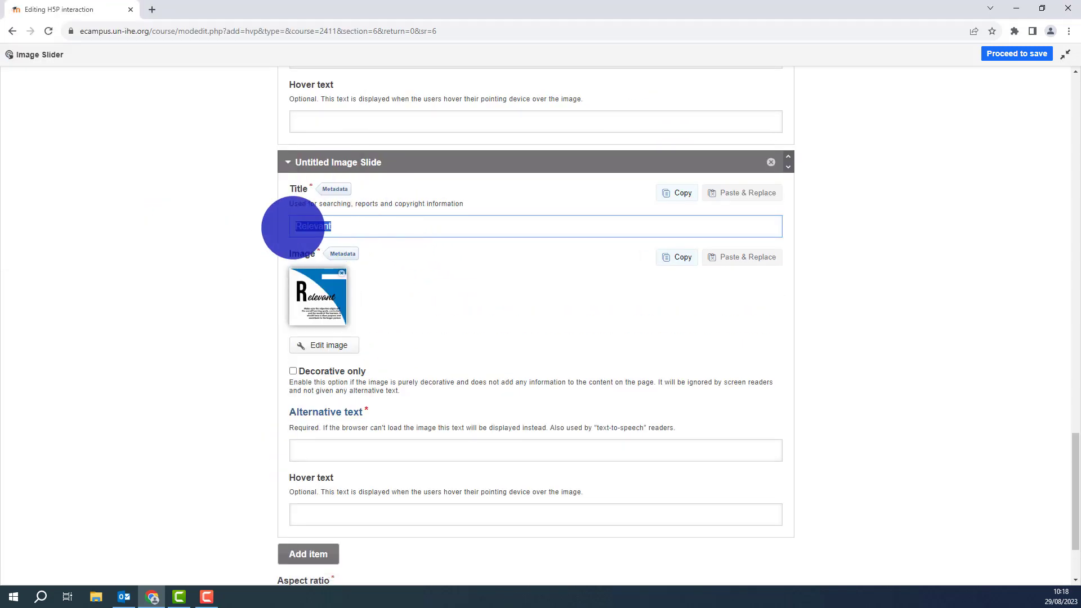
key("ctrl+c")
left_click(343, 451)
key("ctrl+v")
scroll(326, 490, "down", 2)
Add a 'Time-bound' slide with matching alternative text and image 6.
left_click(308, 442)
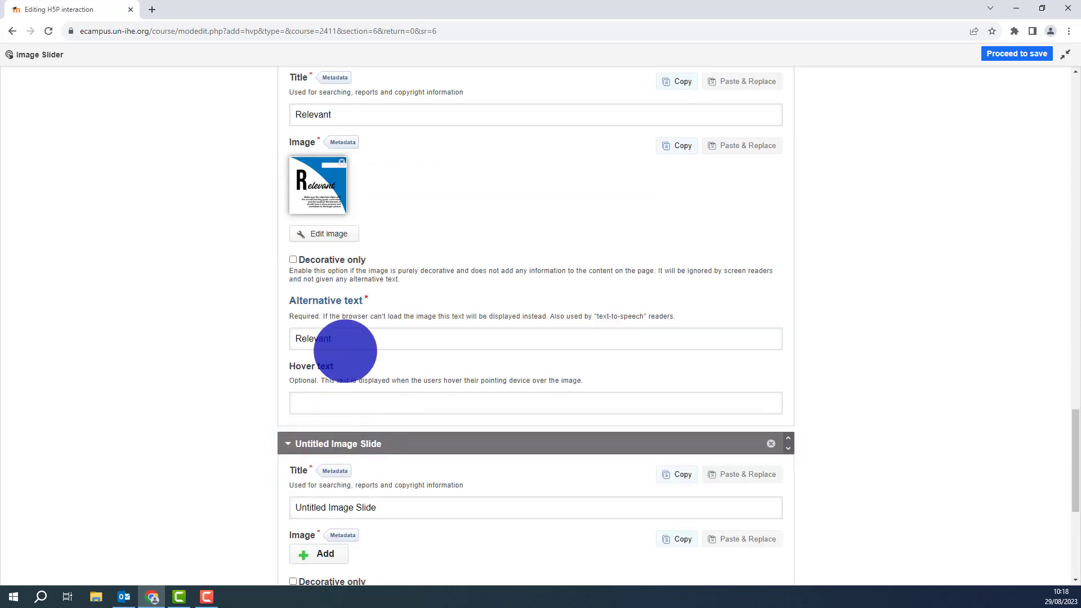
scroll(345, 352, "down", 5)
triple_click(301, 226)
type("Time-bound")
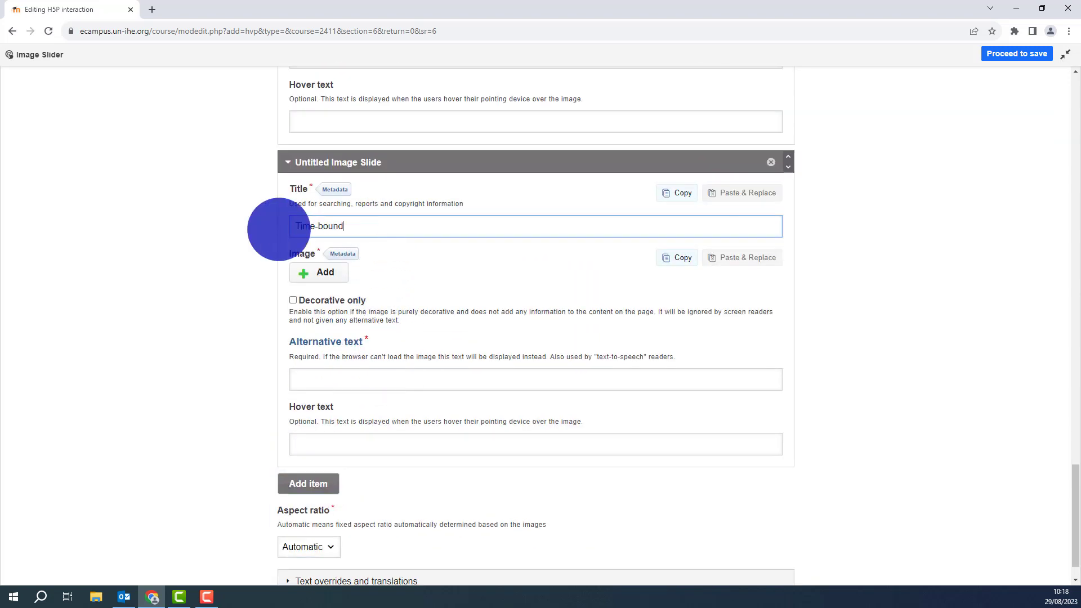
left_click_drag(397, 231, 256, 228)
key("ctrl+c")
left_click(315, 378)
key("ctrl+v")
left_click(319, 272)
left_click(196, 155)
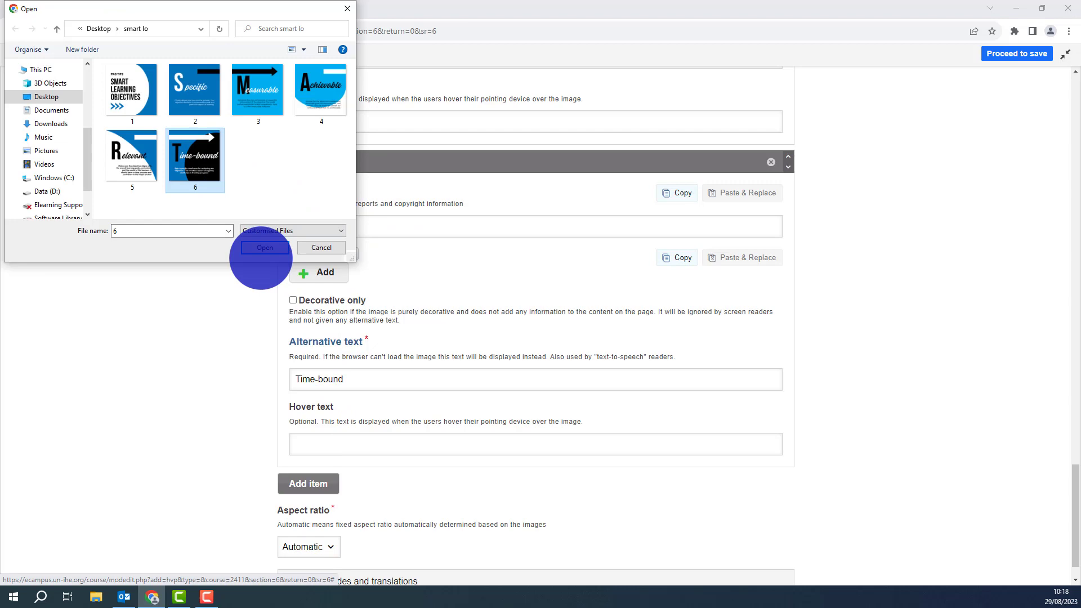
left_click(264, 247)
scroll(506, 237, "down", 2)
Save and display the slider, then step through all its slides to the last.
left_click(1017, 54)
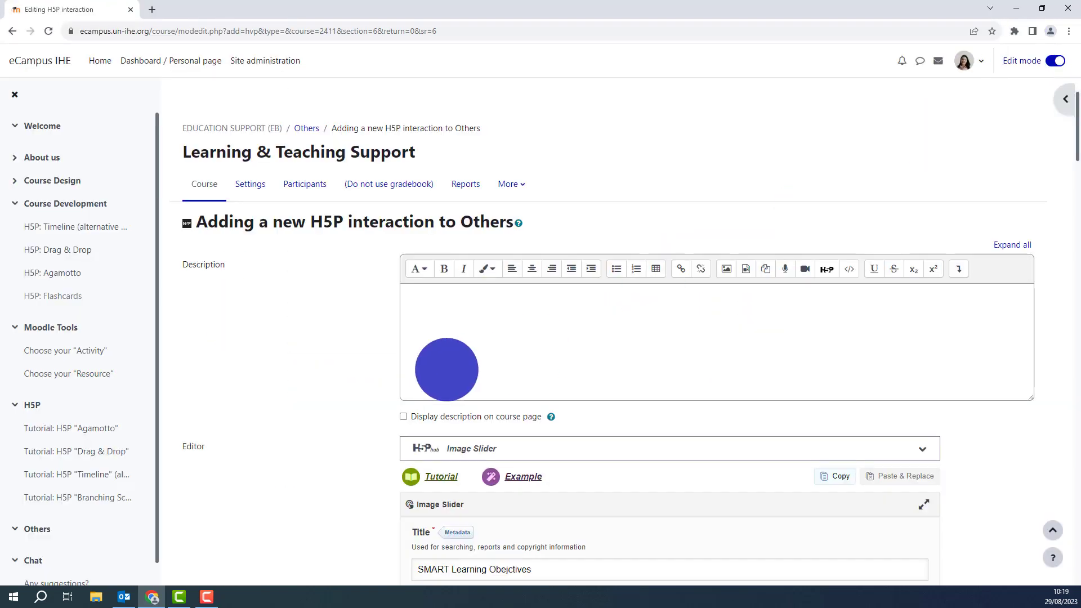
scroll(450, 370, "down", 20)
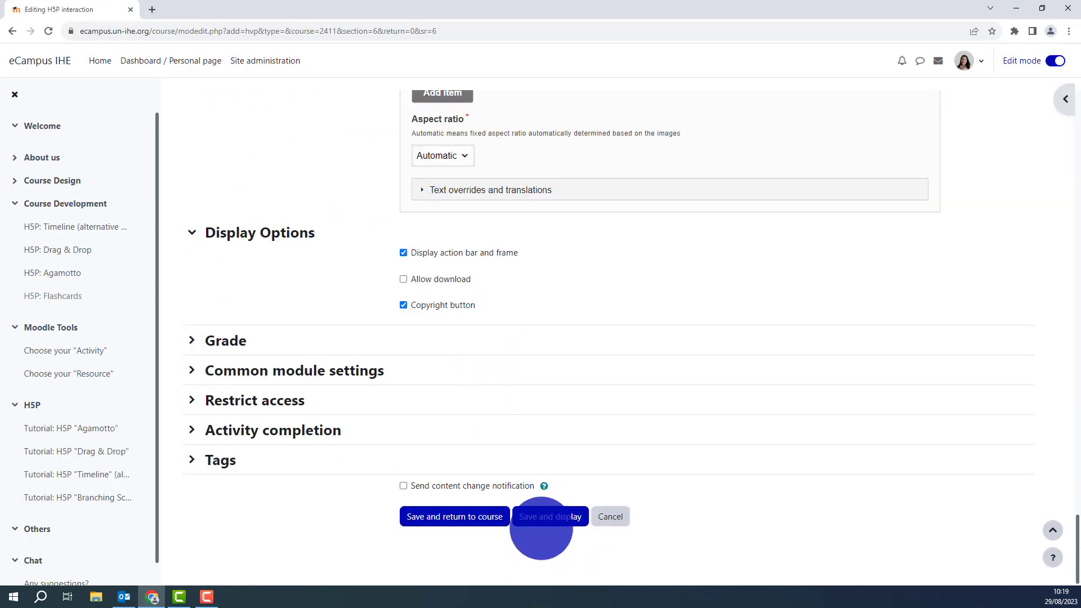
left_click(547, 518)
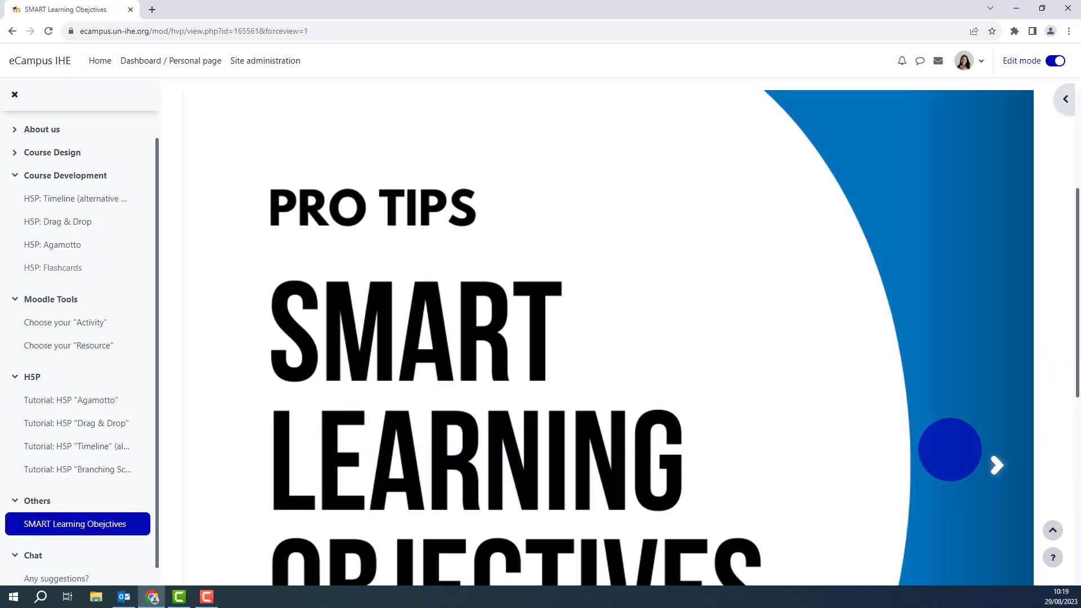
left_click(988, 461)
left_click(990, 459)
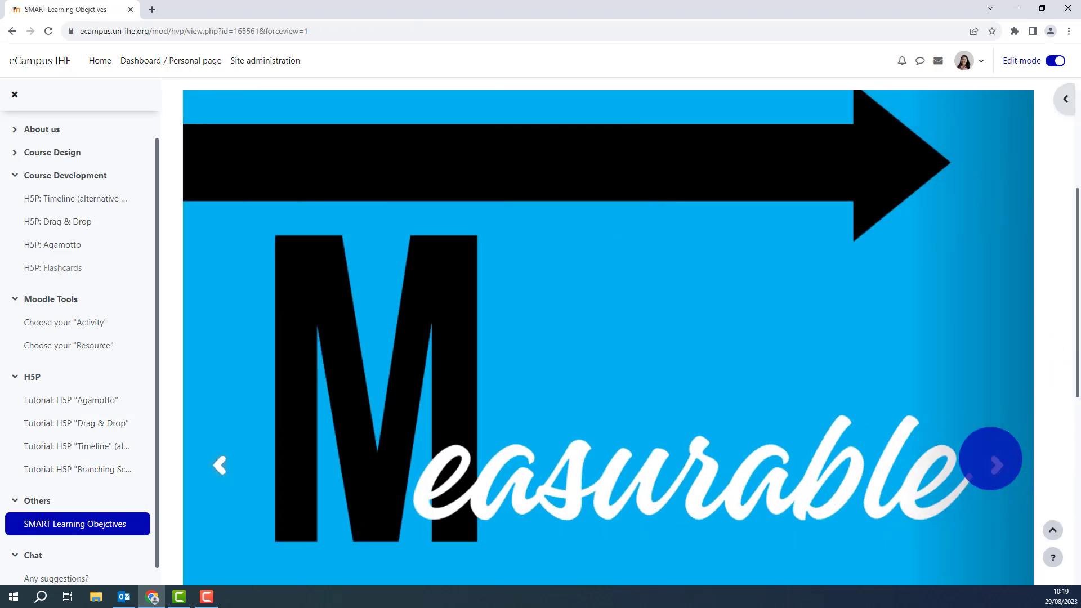
left_click(990, 459)
left_click(990, 459)
left_click(990, 459)
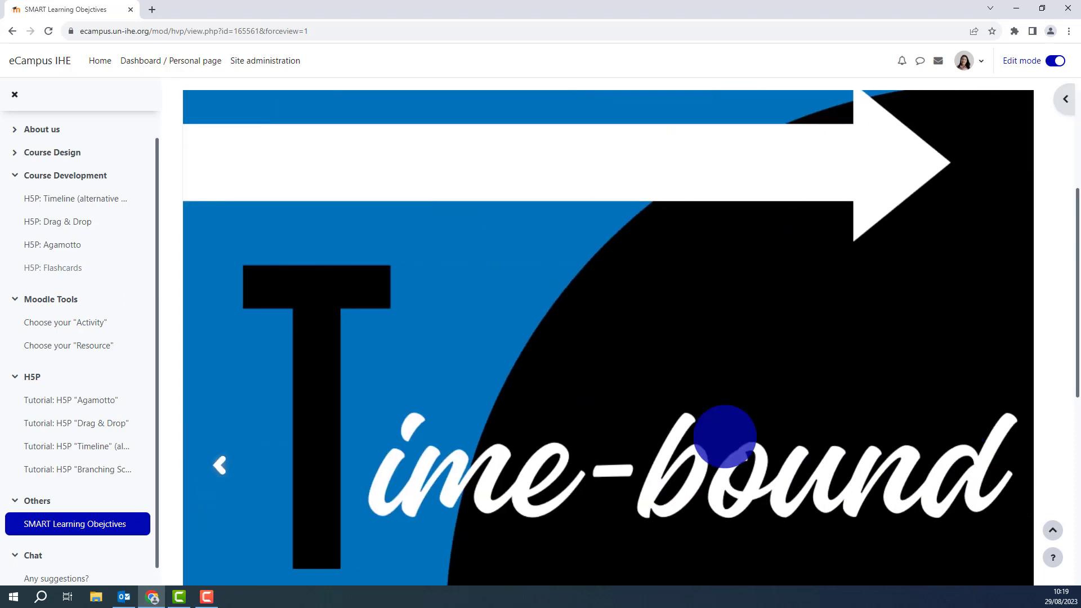
Give the Main page slide hover text 'text text text' and save again.
scroll(724, 436, "up", 3)
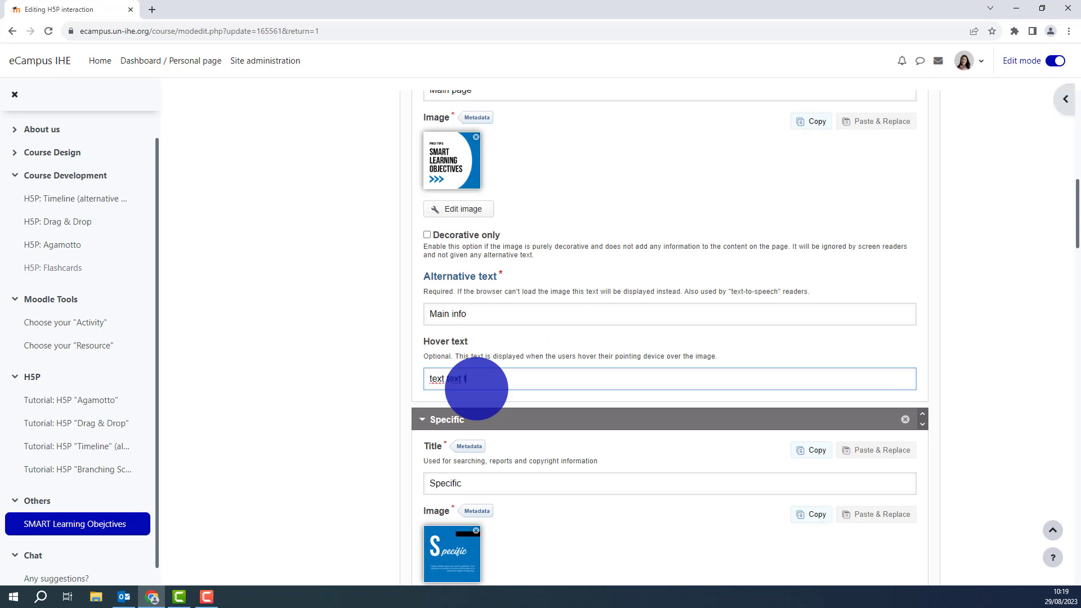
scroll(1008, 92, "down", 3)
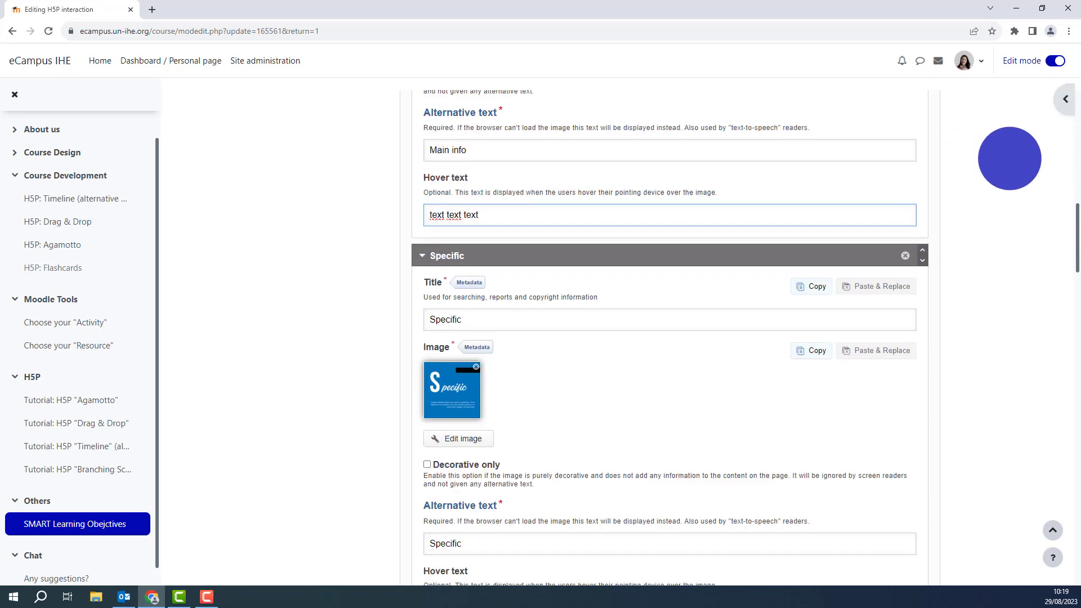
scroll(1064, 262, "down", 1)
left_click_drag(1069, 261, 1061, 556)
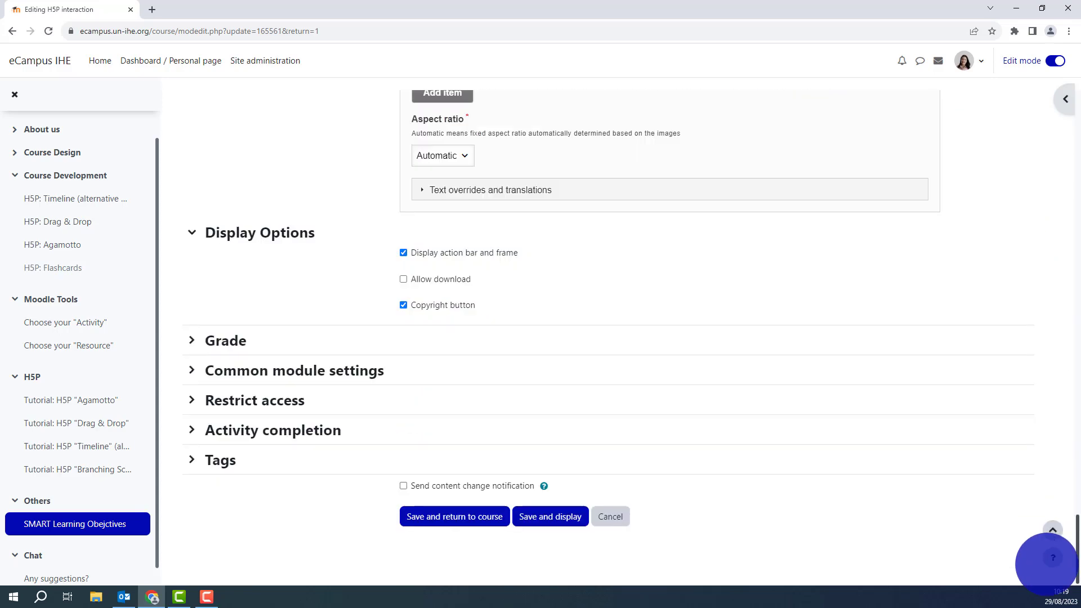
left_click(538, 518)
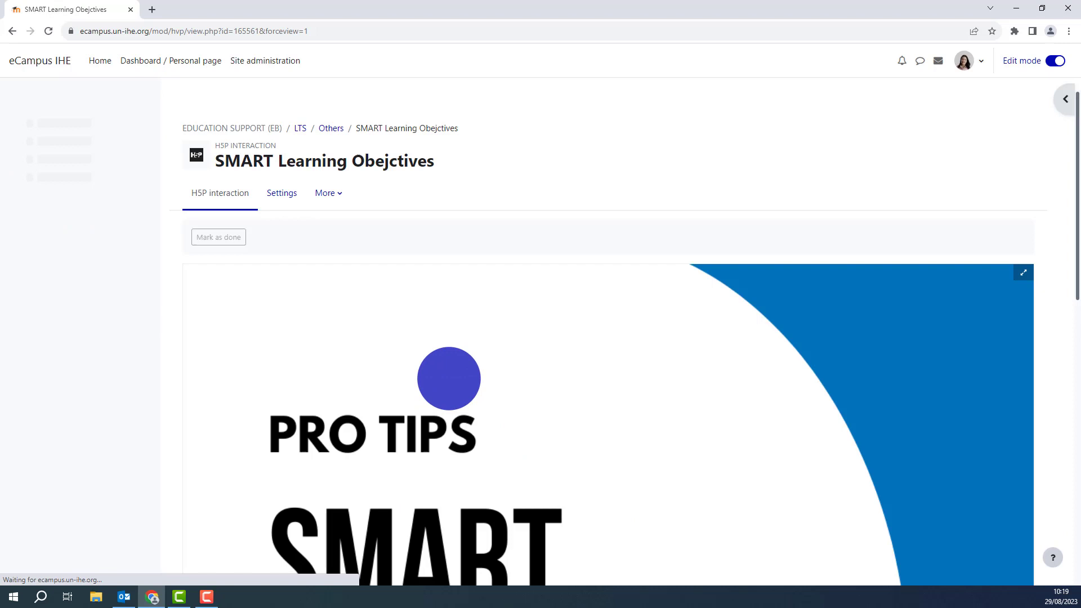
Check the Main page hover text, advance past Specific and Measurable to Achievable, and show the course index.
scroll(443, 390, "down", 2)
scroll(444, 390, "down", 3)
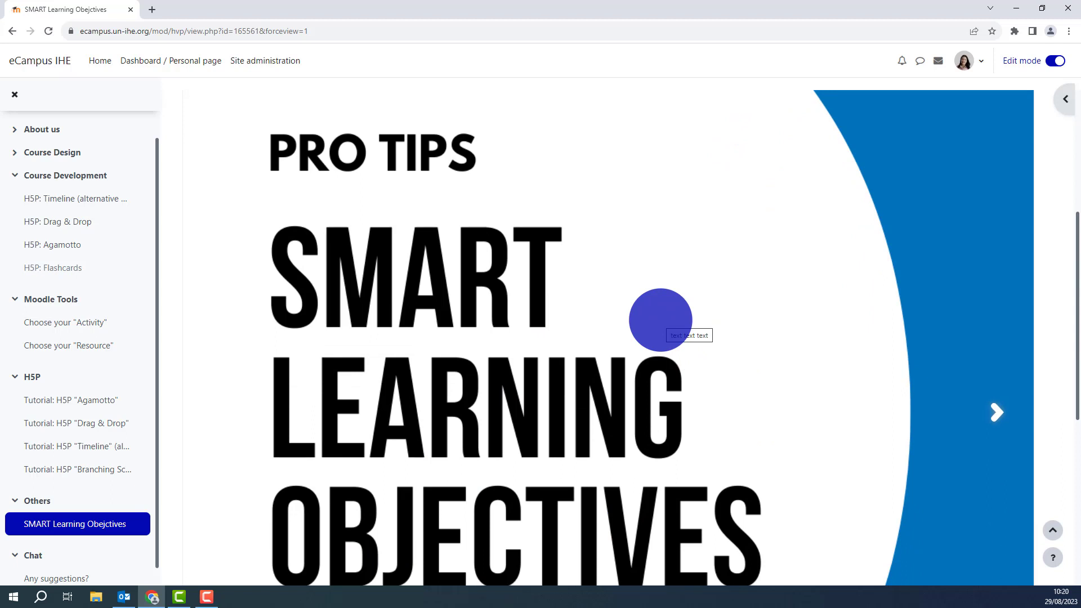
scroll(661, 320, "down", 1)
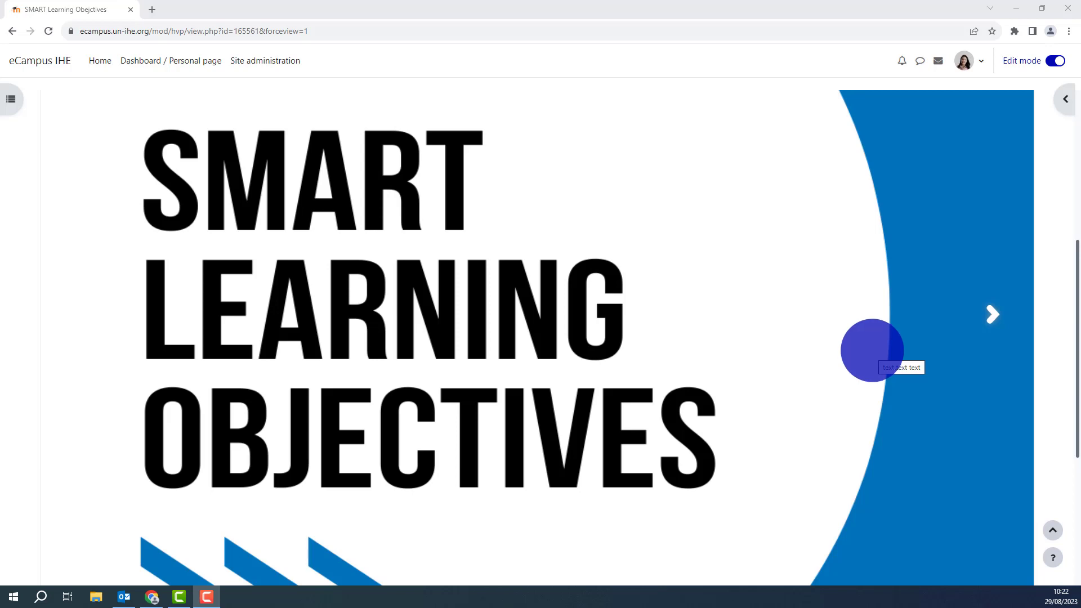
left_click(984, 319)
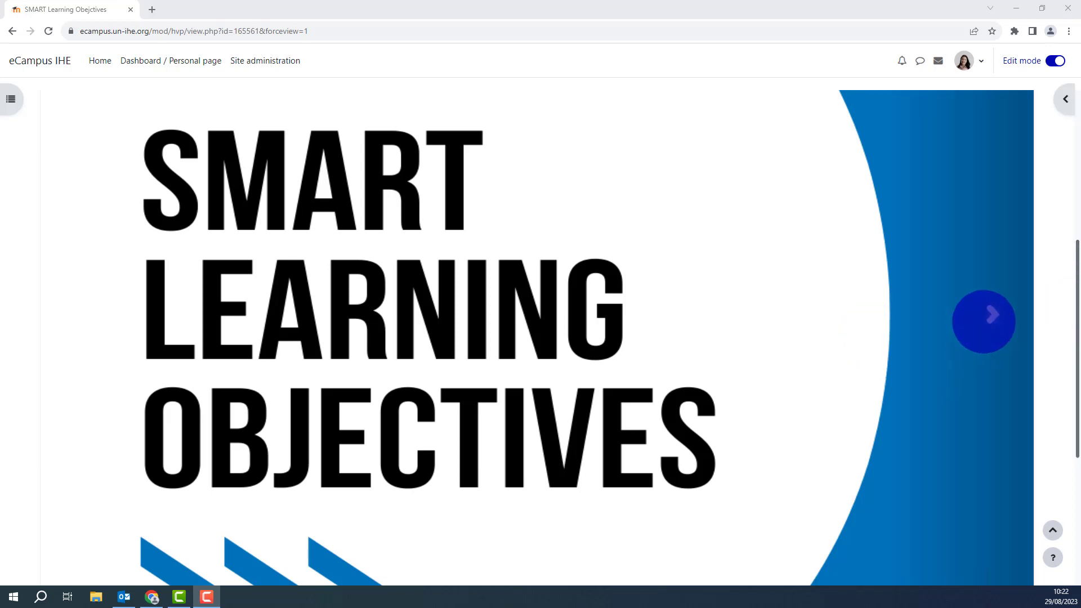
left_click(984, 321)
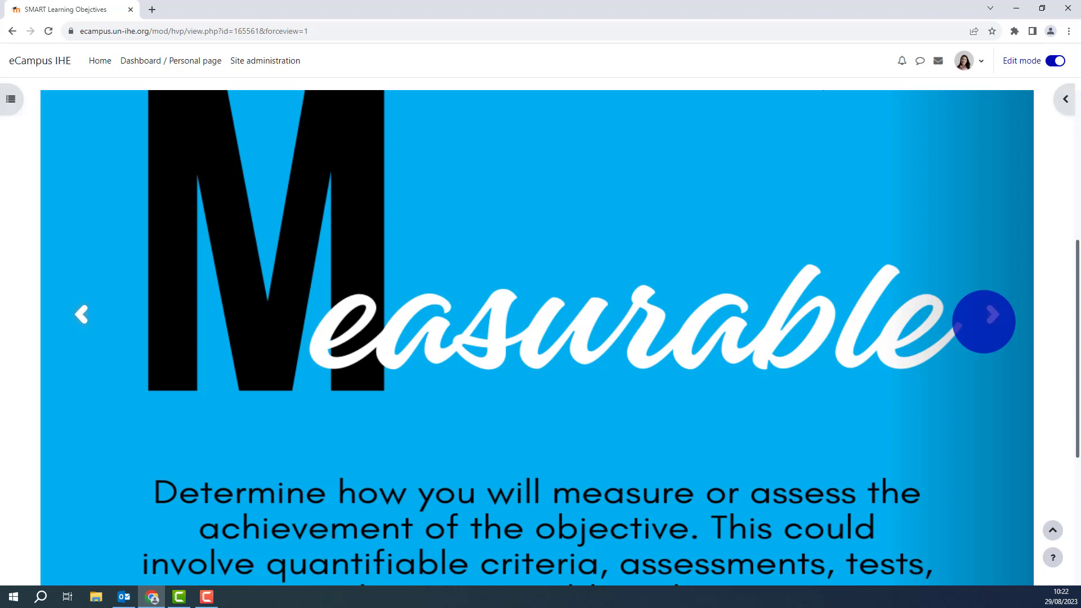
left_click(984, 321)
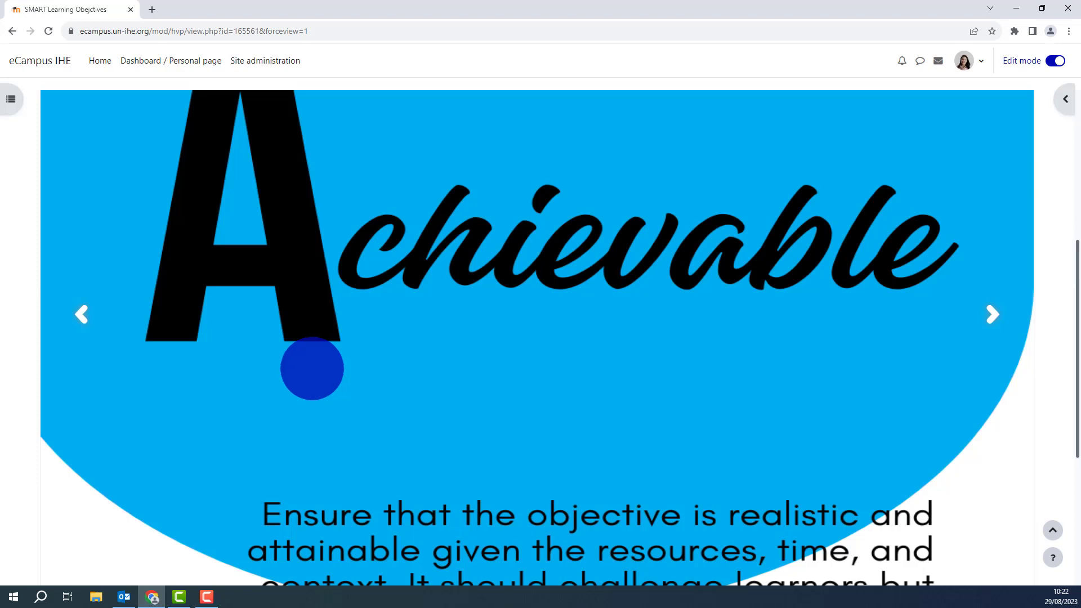
left_click(11, 99)
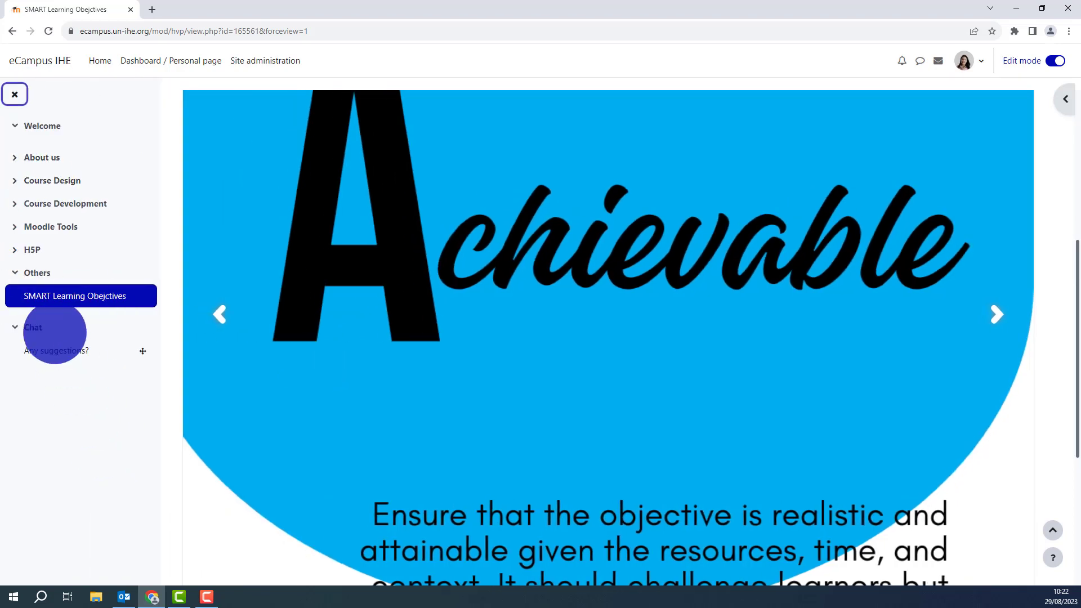
Open the SMART Learning Obejctives activity from Others in a new browser tab.
left_click(33, 272)
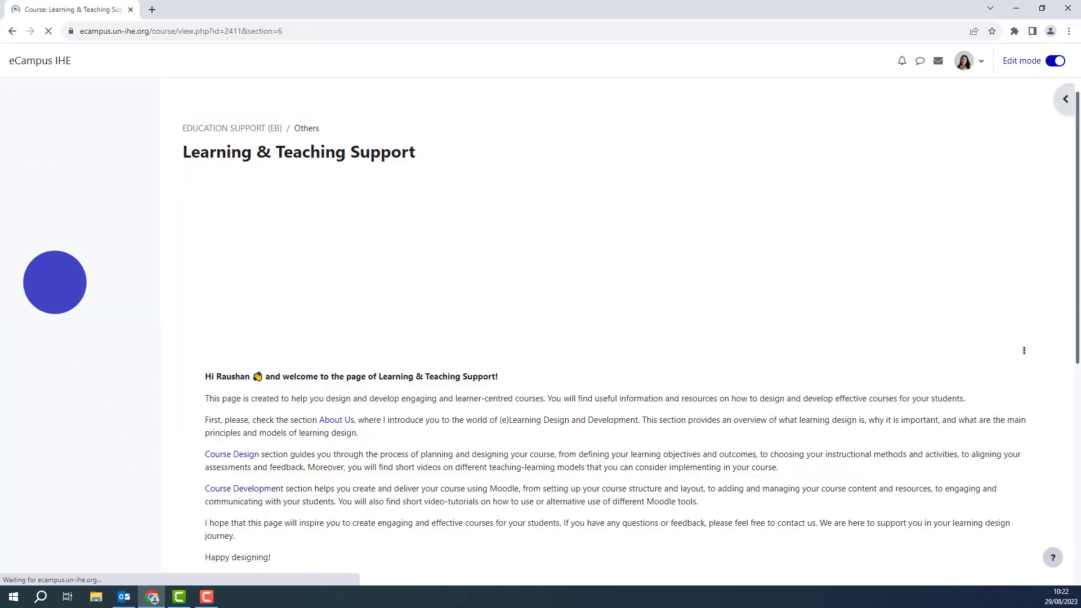
right_click(352, 442)
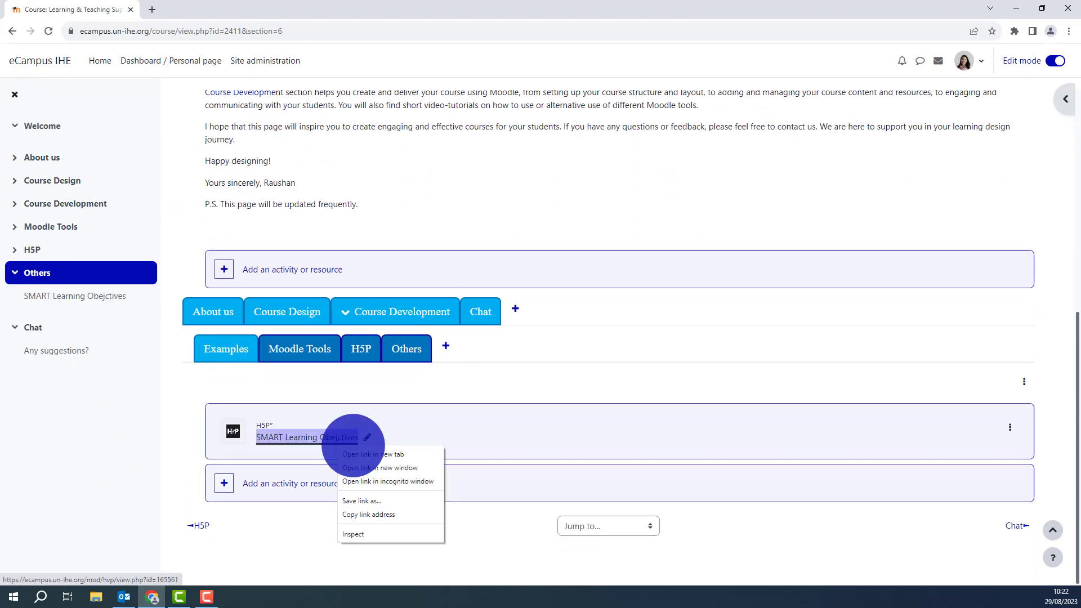
left_click(371, 454)
left_click(194, 9)
left_click(107, 10)
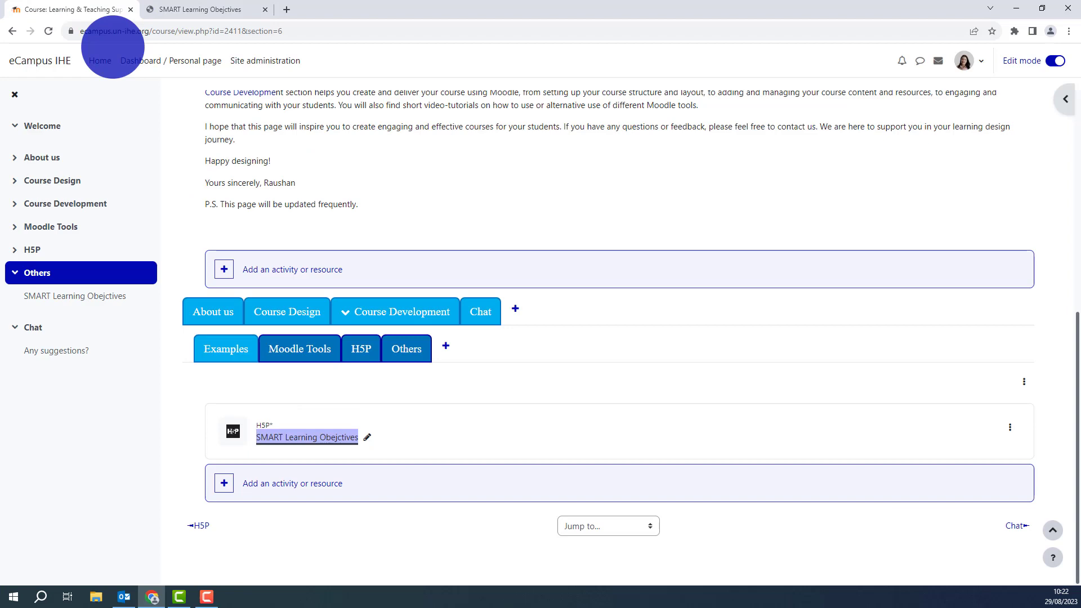
Start a new Page resource in Others named 'SMART Learning Objectives'.
left_click(260, 484)
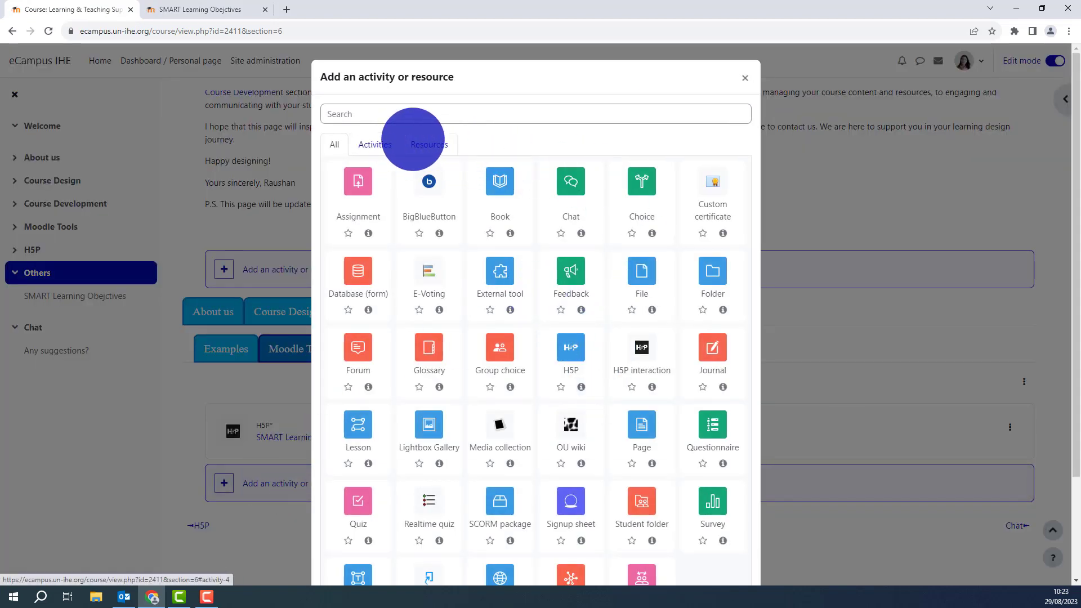
left_click(428, 142)
left_click(636, 190)
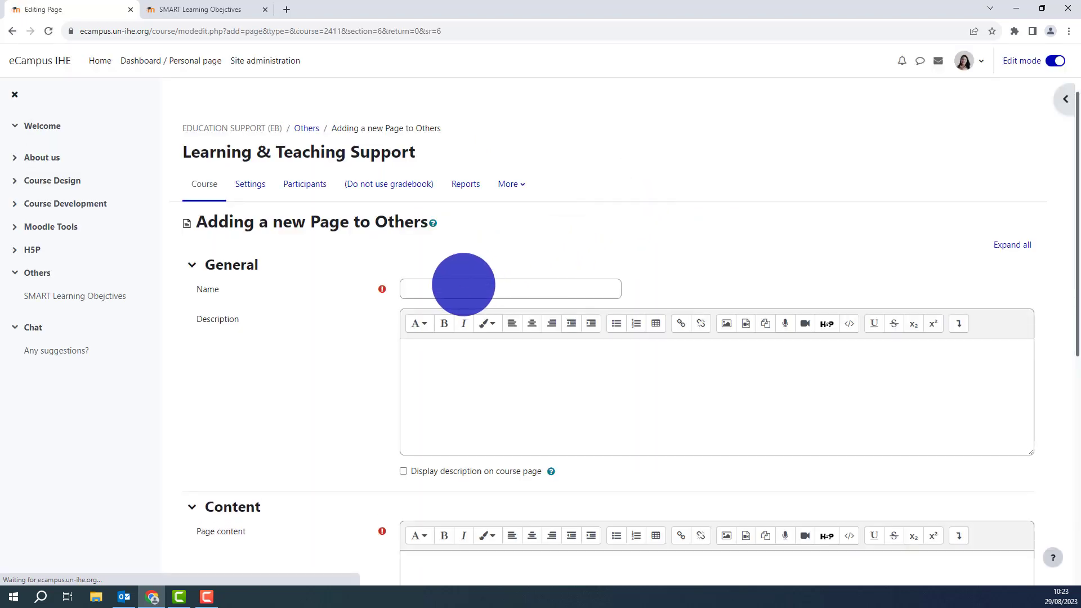
left_click(462, 288)
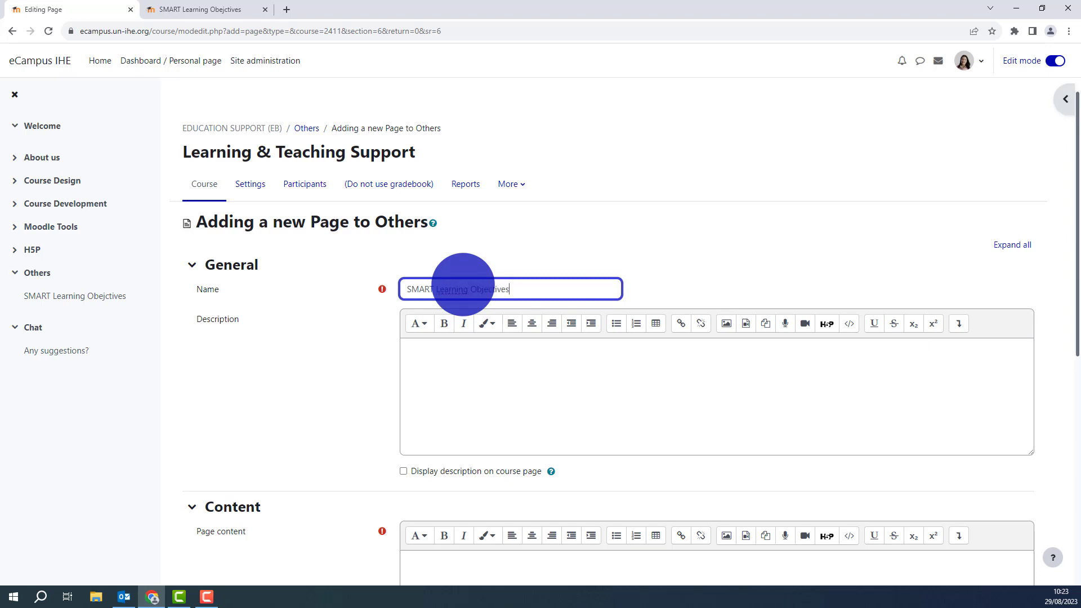
Paste the SMART Learning Objectives title and intro paragraph as plain text into the page content.
left_click(467, 381)
scroll(468, 381, "down", 6)
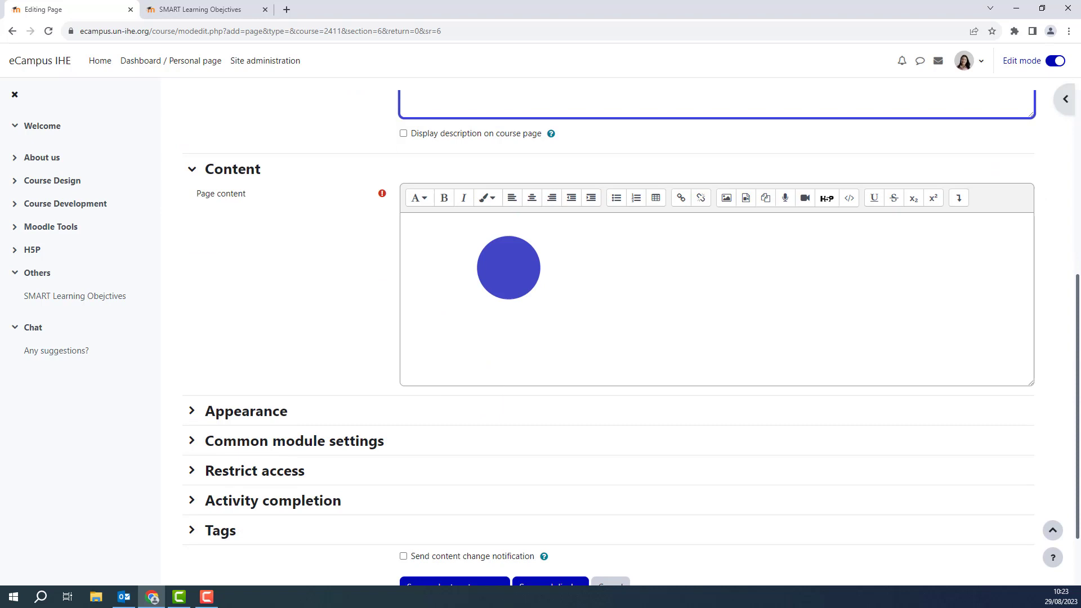
scroll(508, 267, "up", 3)
left_click(449, 419)
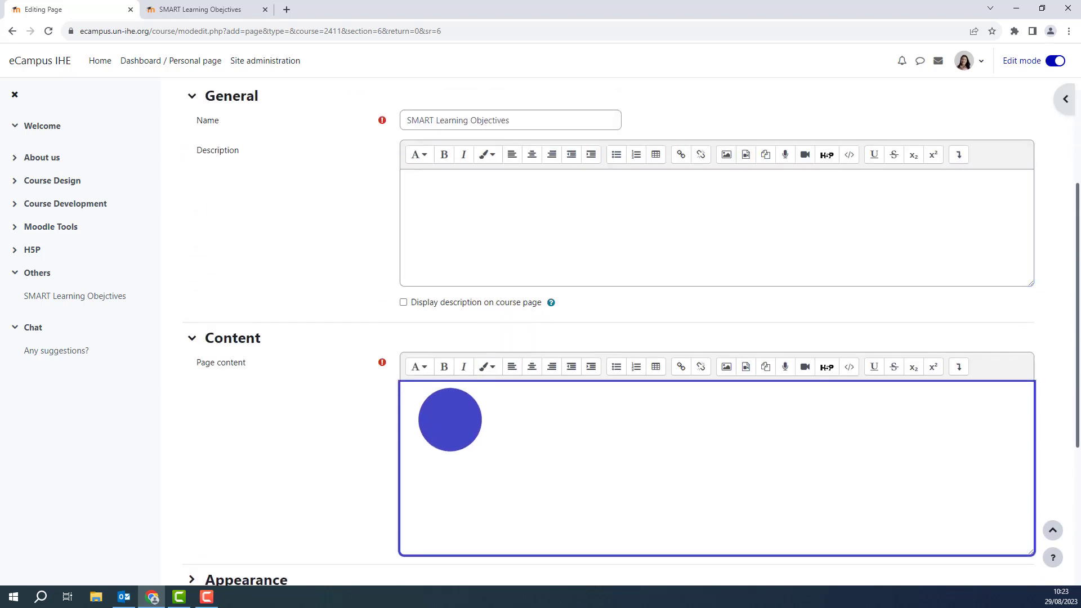
scroll(449, 420, "down", 2)
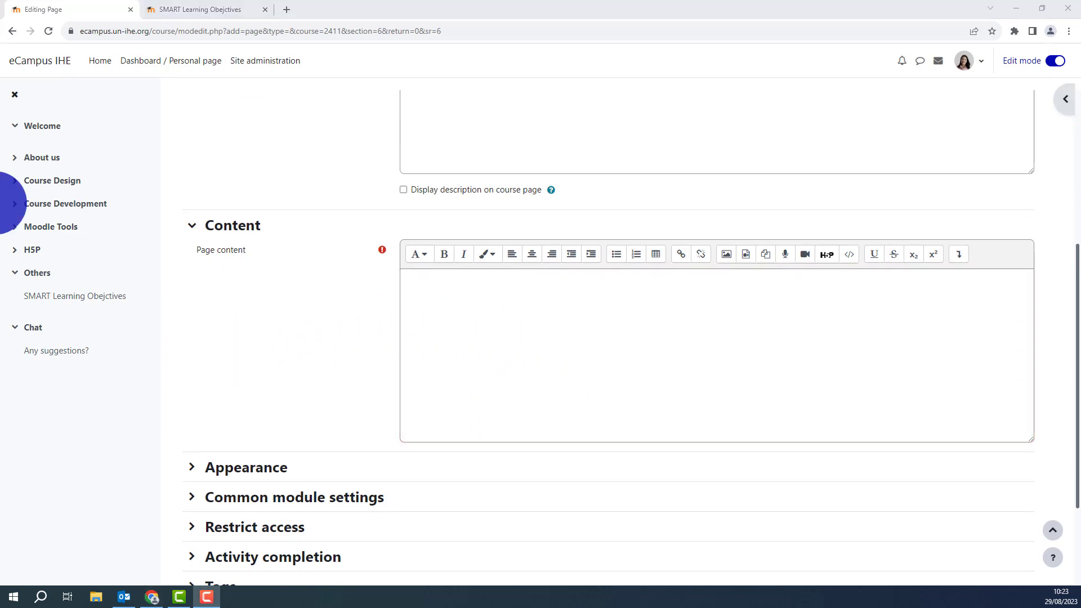
left_click(414, 292)
right_click(417, 293)
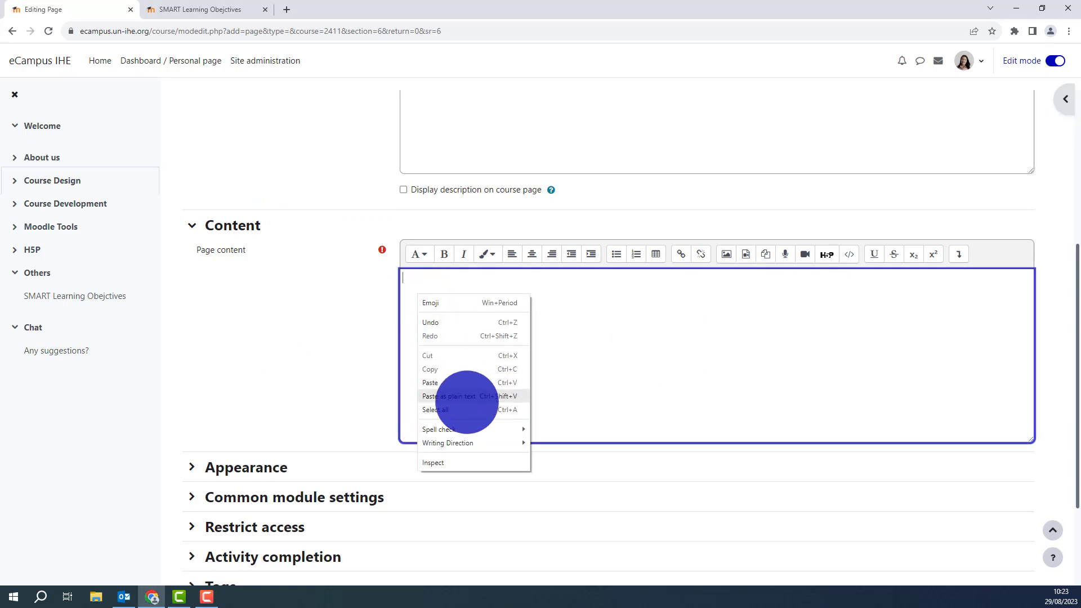
left_click(461, 396)
Make the 'SMART Learning Objectives' title centred and bold.
left_click_drag(509, 278, 386, 277)
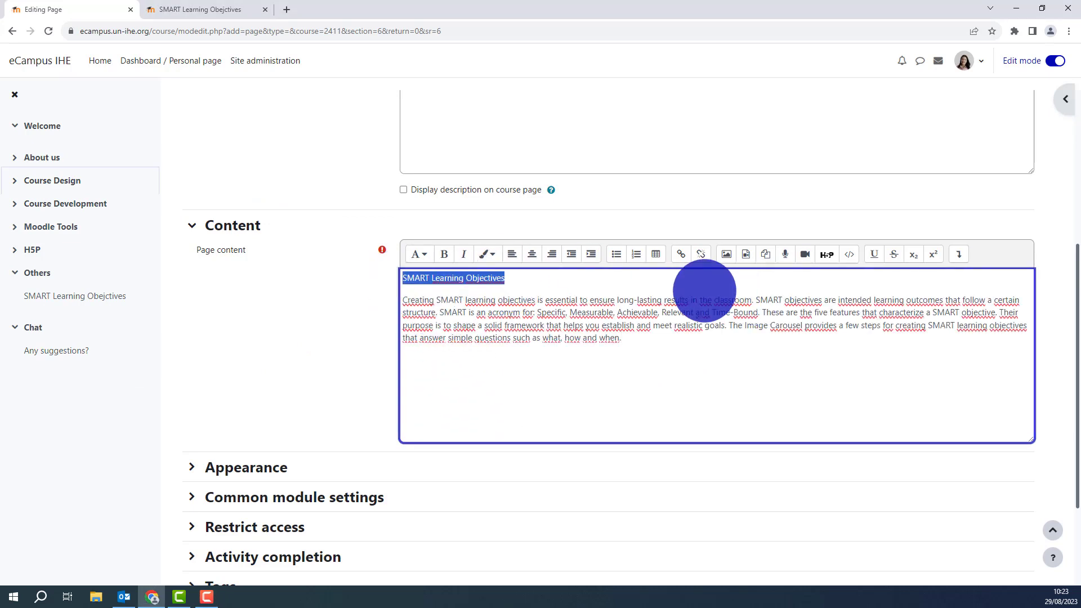
left_click(532, 254)
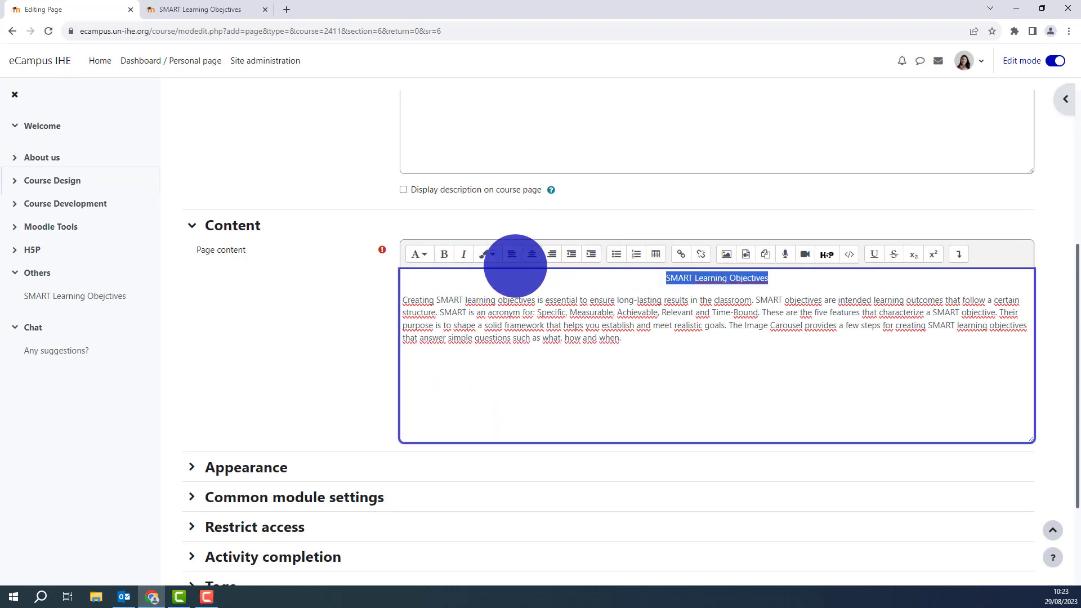
left_click(444, 254)
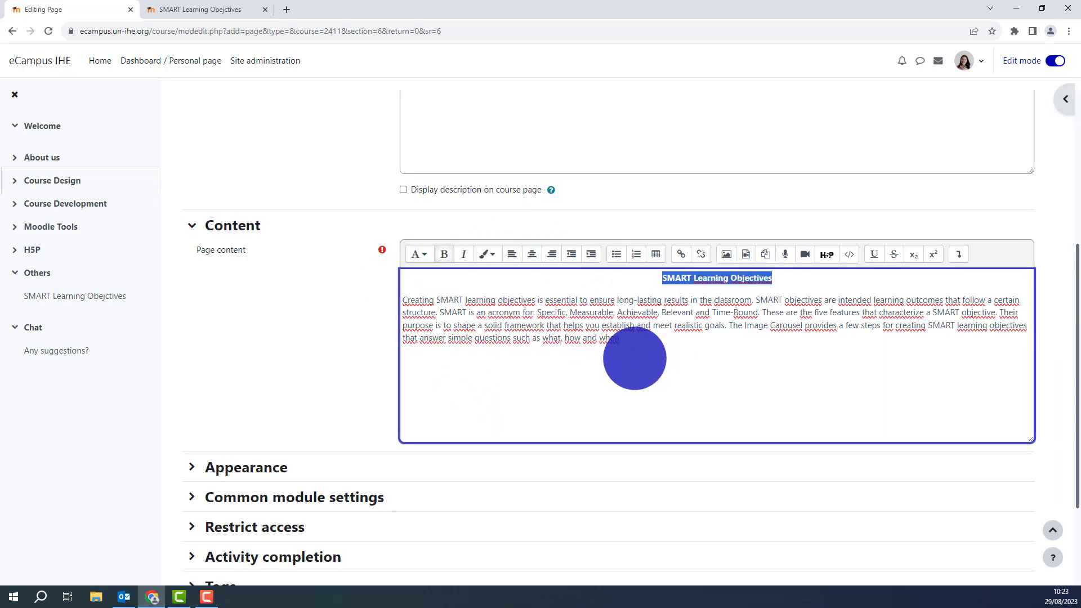
left_click(641, 347)
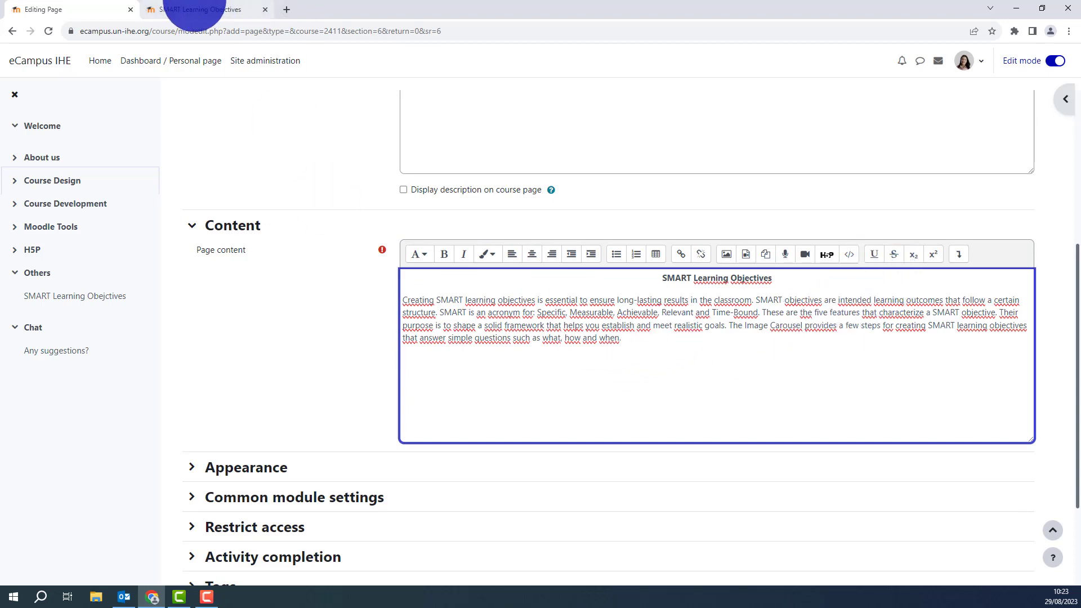
Copy the embed code of the SMART H5P slider.
left_click(194, 10)
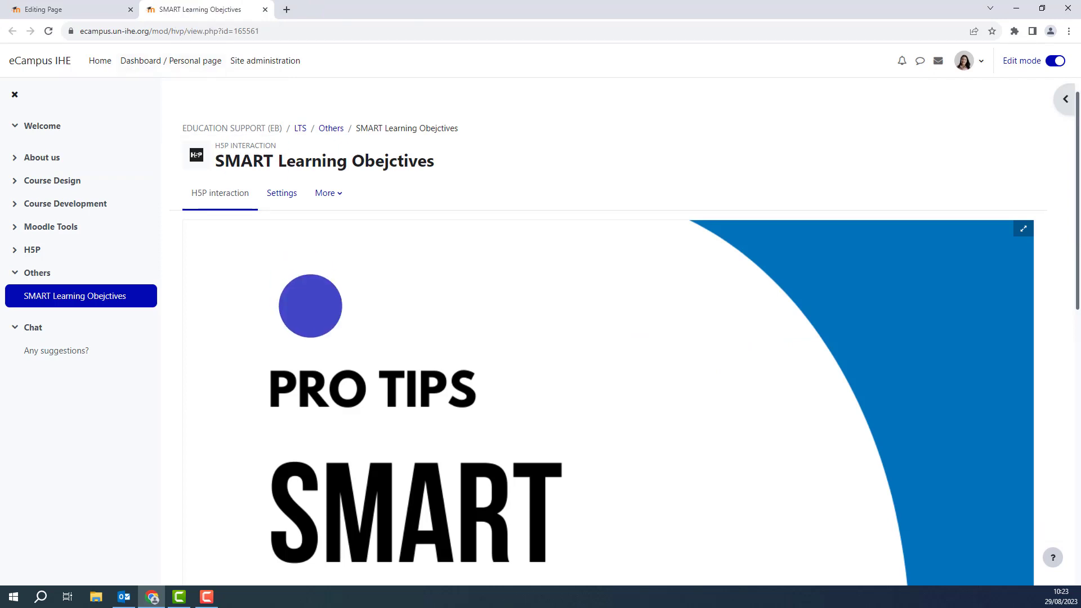
scroll(308, 304, "down", 4)
scroll(374, 302, "down", 7)
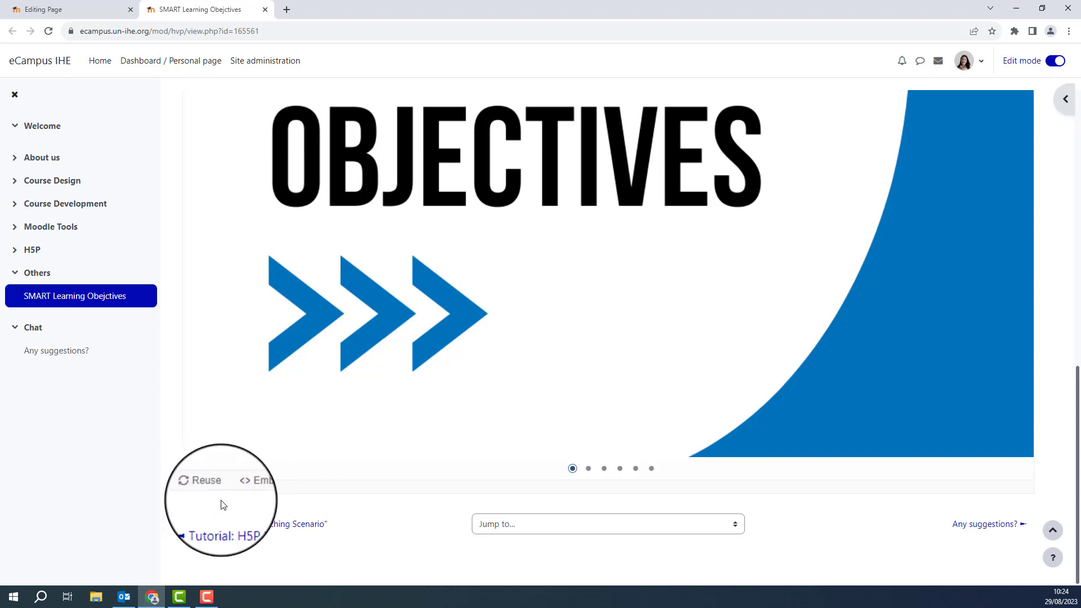
left_click(242, 493)
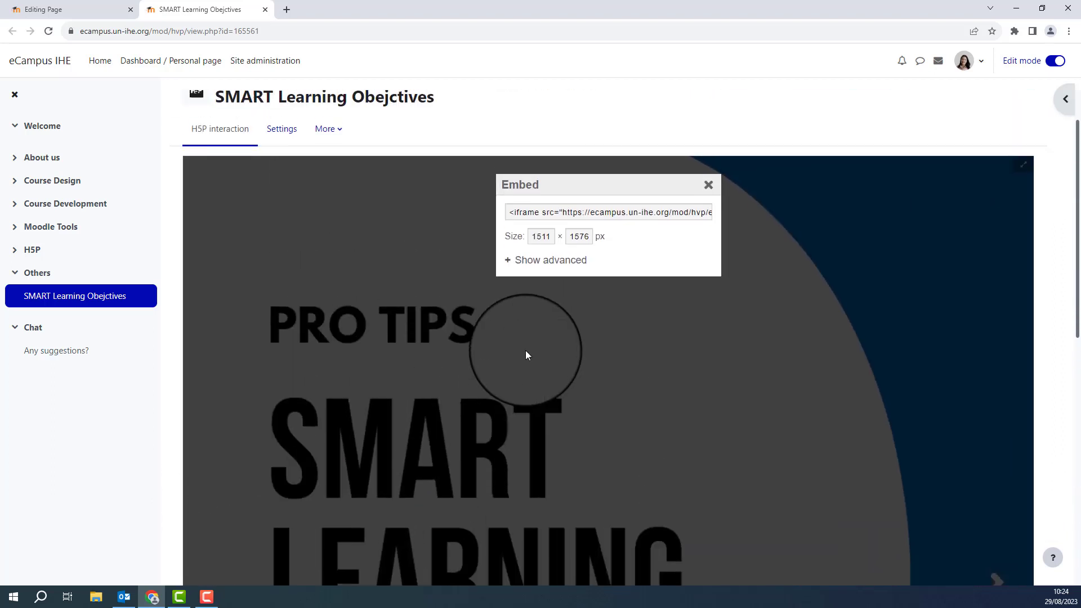
left_click(564, 274)
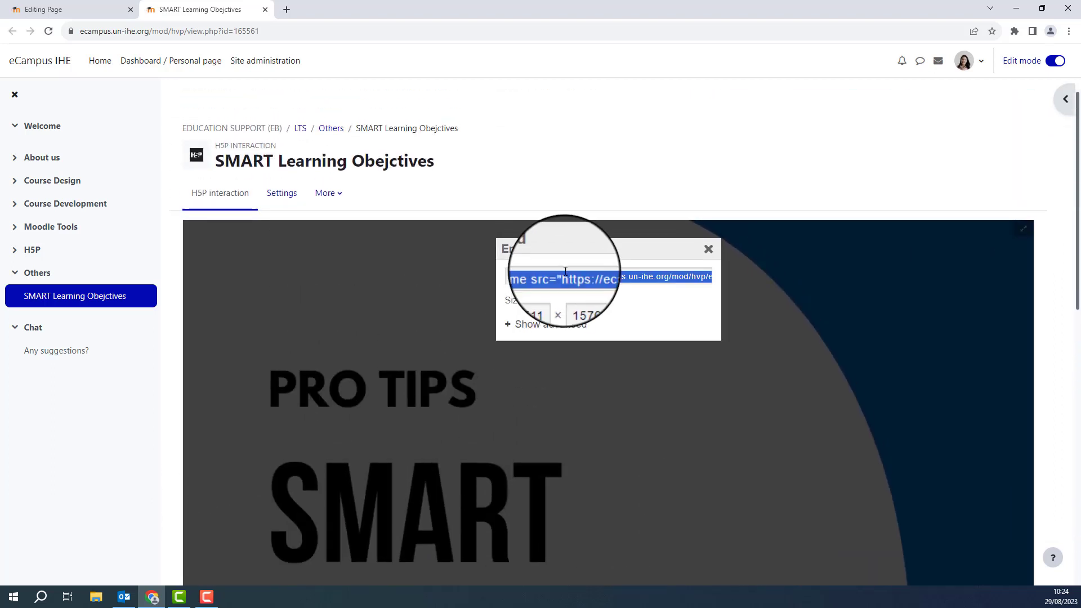
Paste the embed code into the page HTML and resize it to width 500, height 600.
left_click(82, 8)
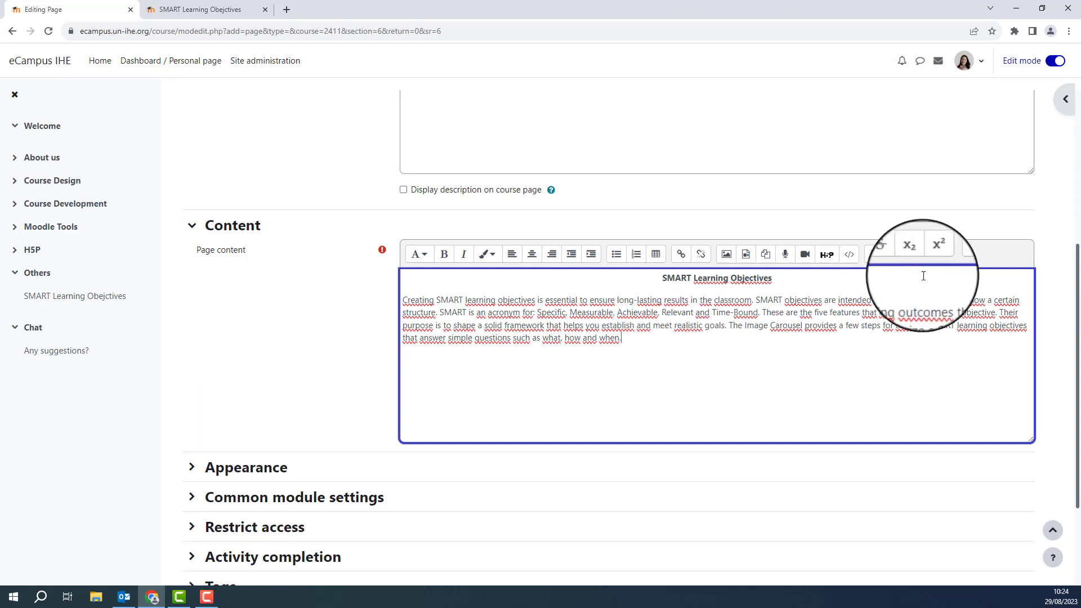
left_click(847, 255)
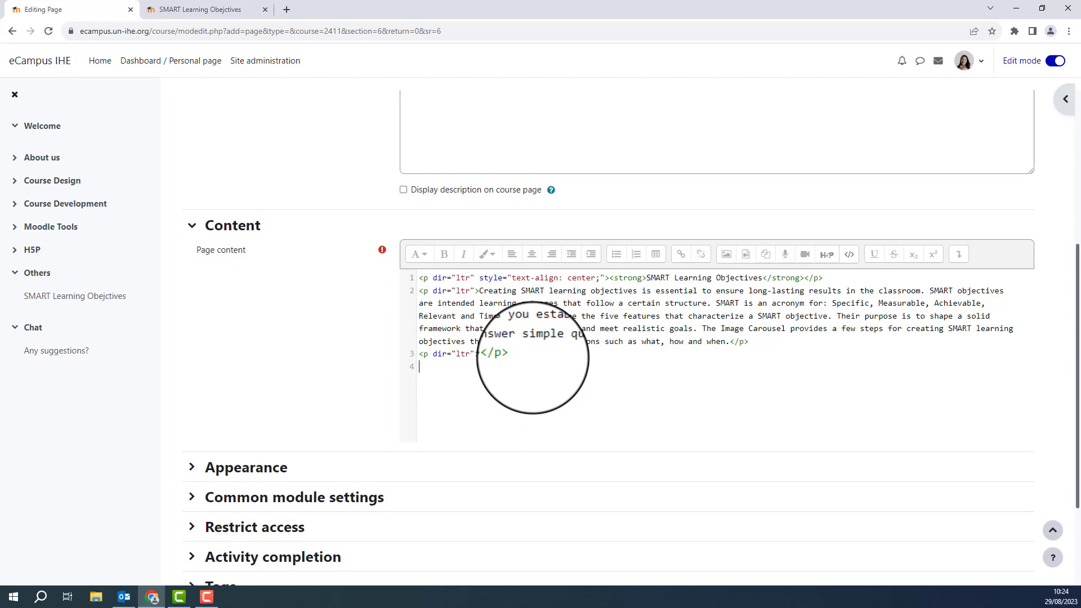
type("<iframe src=\"https://ecampus.un-ihe.org/mod/hvp/embed.php?id=165561\" width=\"1511\" height=\"1576\" frameborder=\"0\" allowfullscreen=\"allowfullscreen\" title=\"SMART Learning Obejctives\"></iframe><script src=\"https://ecampus.un-ihe.org/mod/hvp/library/js/h5p-resizer.js\" charset=\"UTF-8\"></script>")
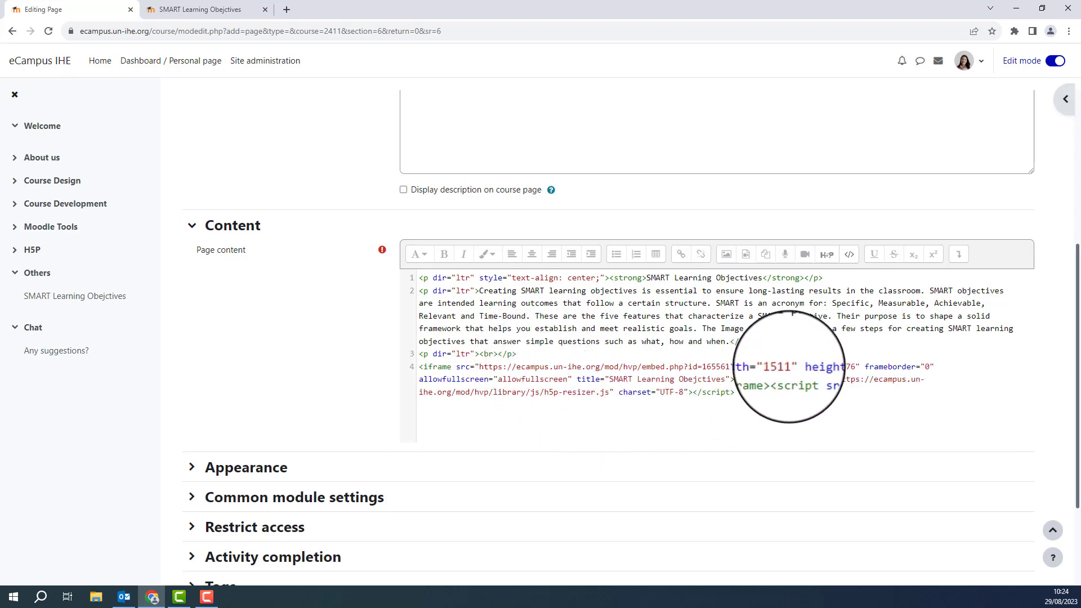
left_click_drag(793, 365, 771, 366)
type("5")
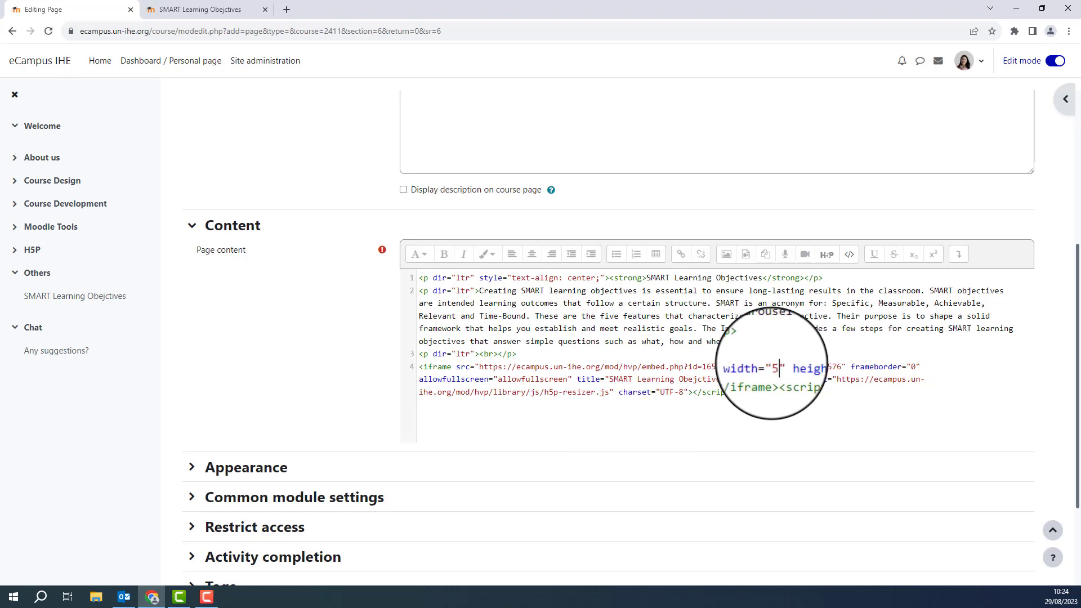
type("00")
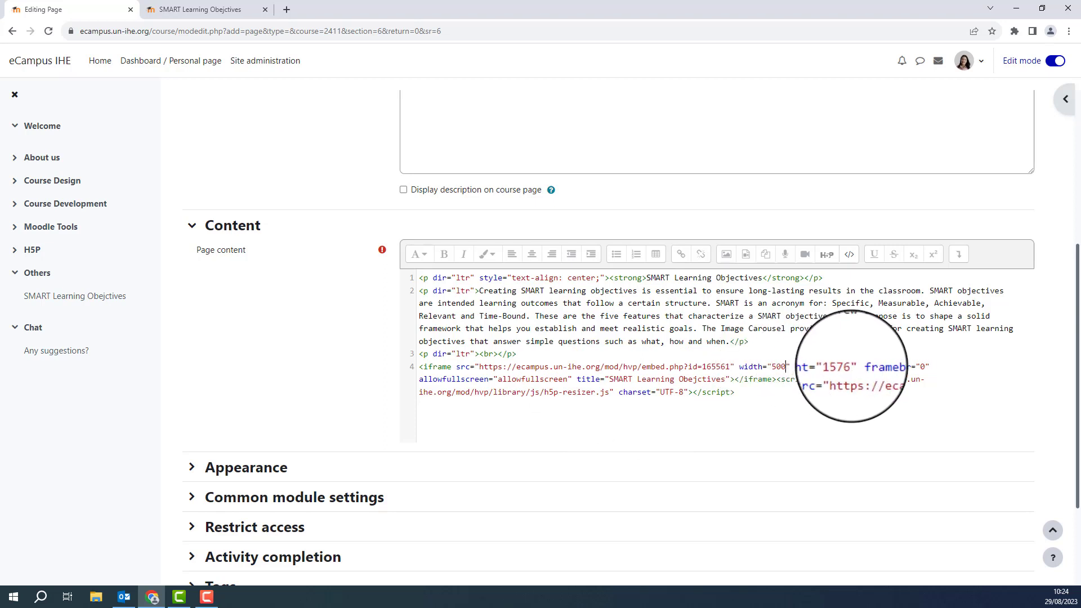
double_click(839, 367)
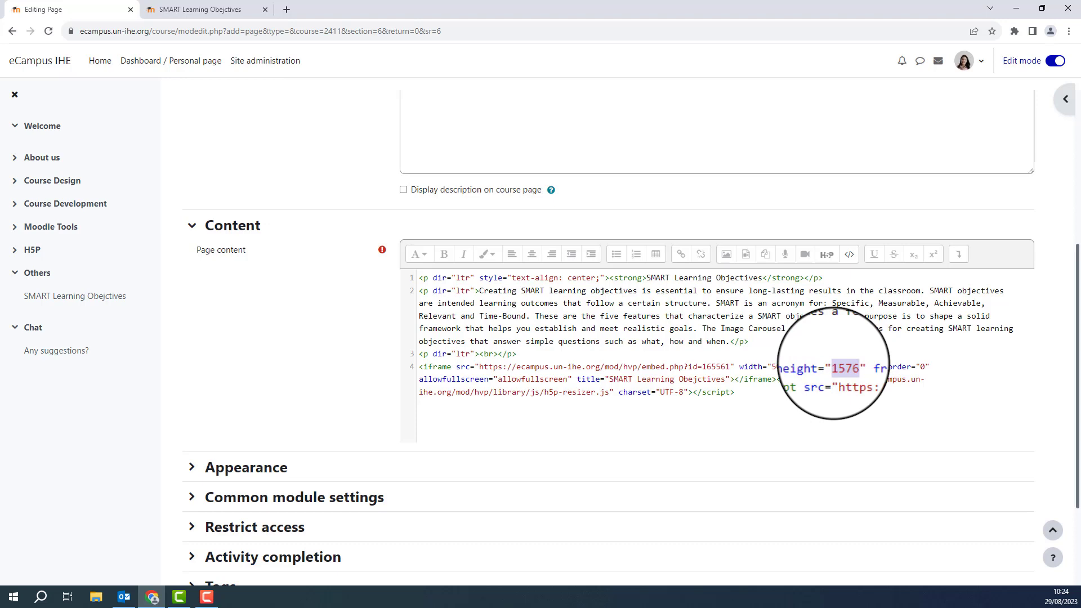
type("600")
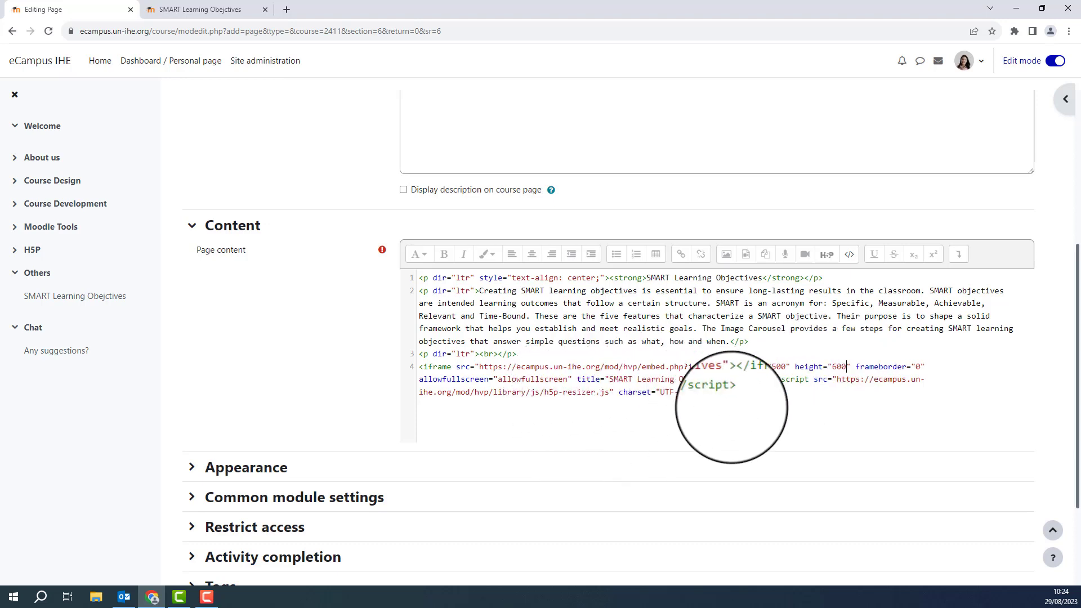
scroll(731, 410, "down", 3)
left_click(564, 513)
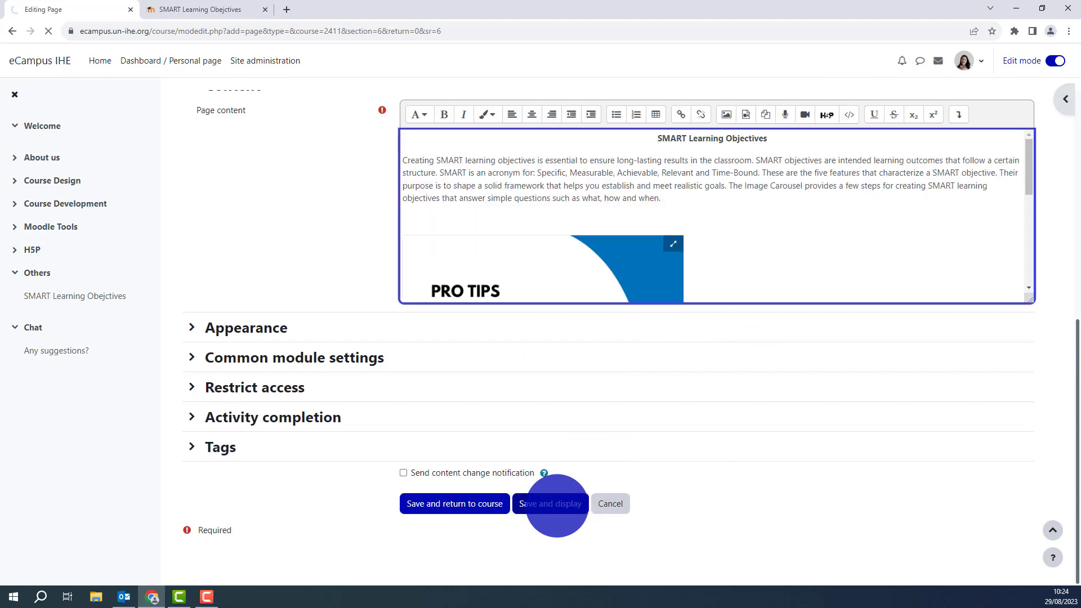
scroll(593, 381, "down", 3)
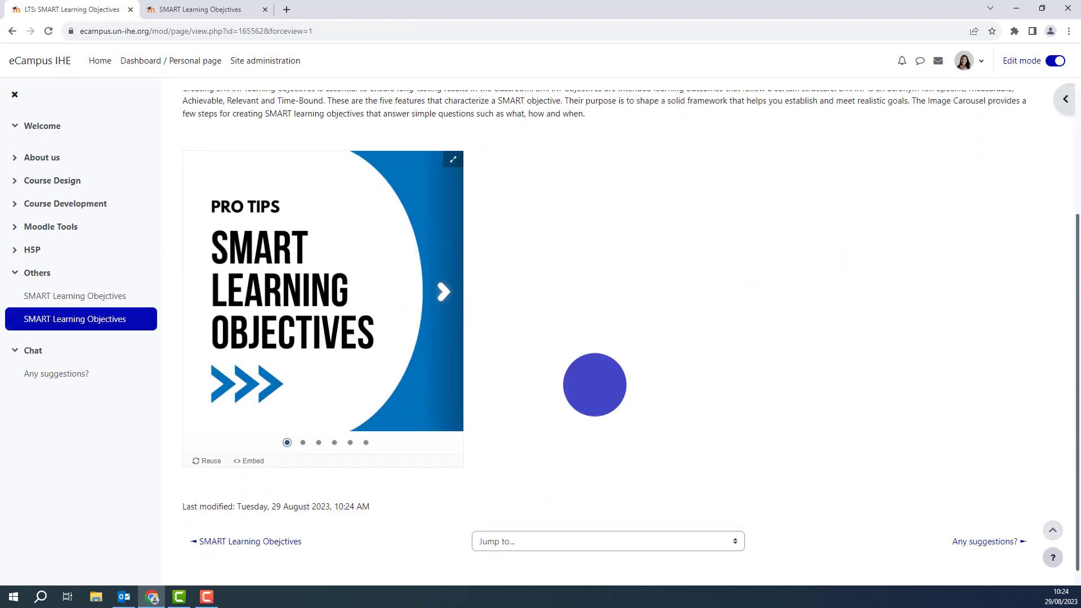
scroll(756, 407, "up", 2)
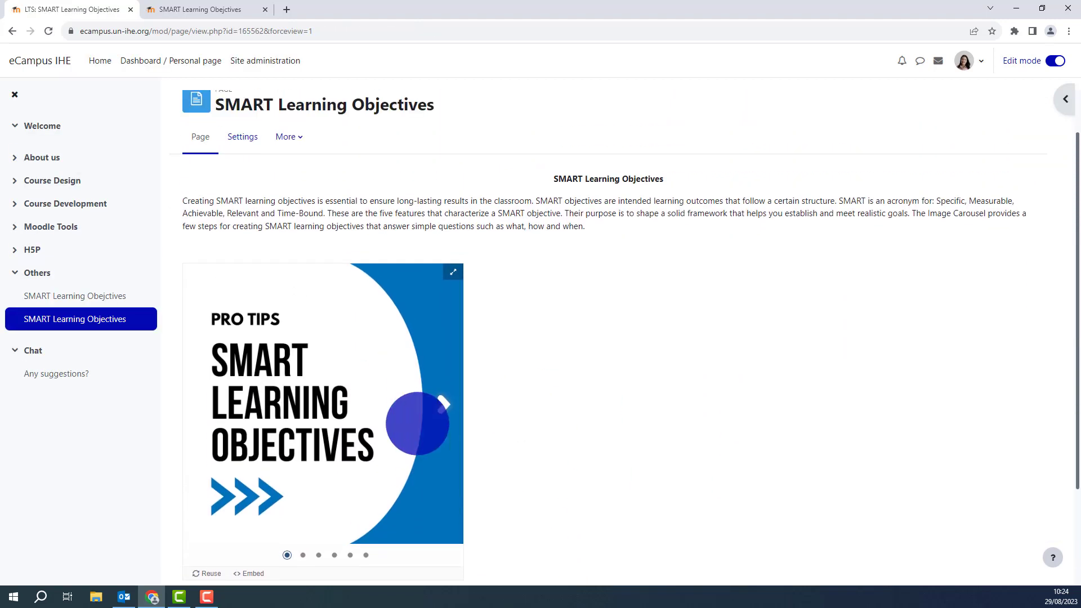
left_click(453, 413)
left_click(454, 416)
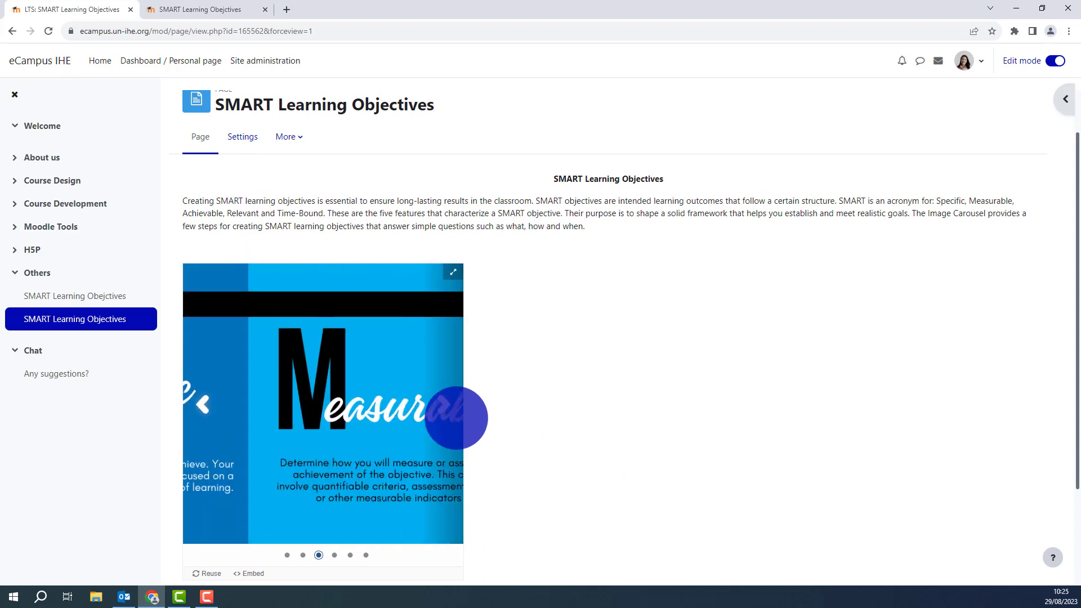
left_click(455, 417)
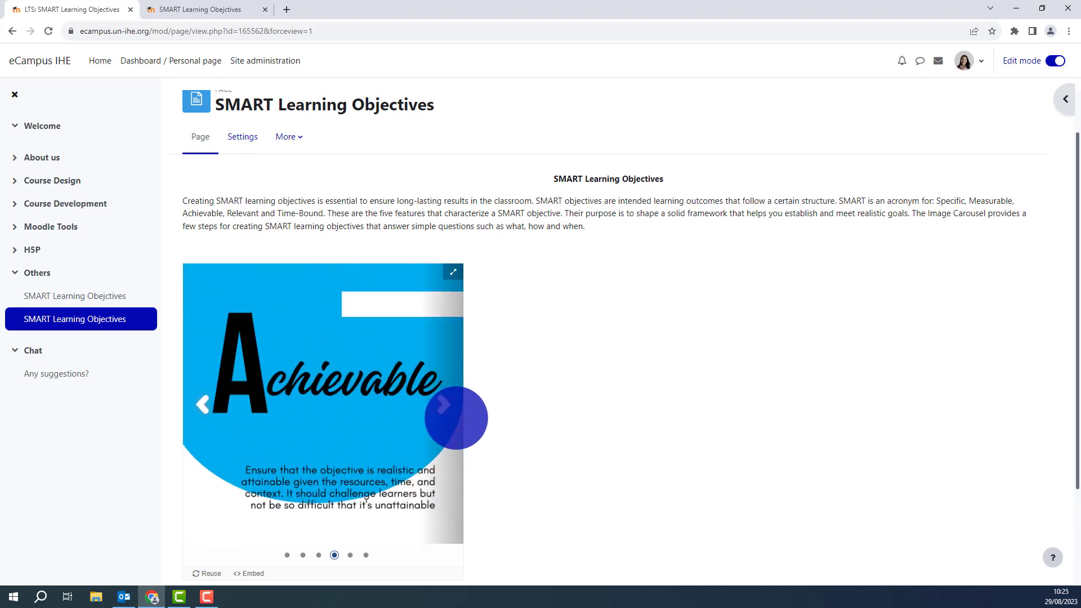
left_click(457, 415)
left_click_drag(628, 239, 559, 179)
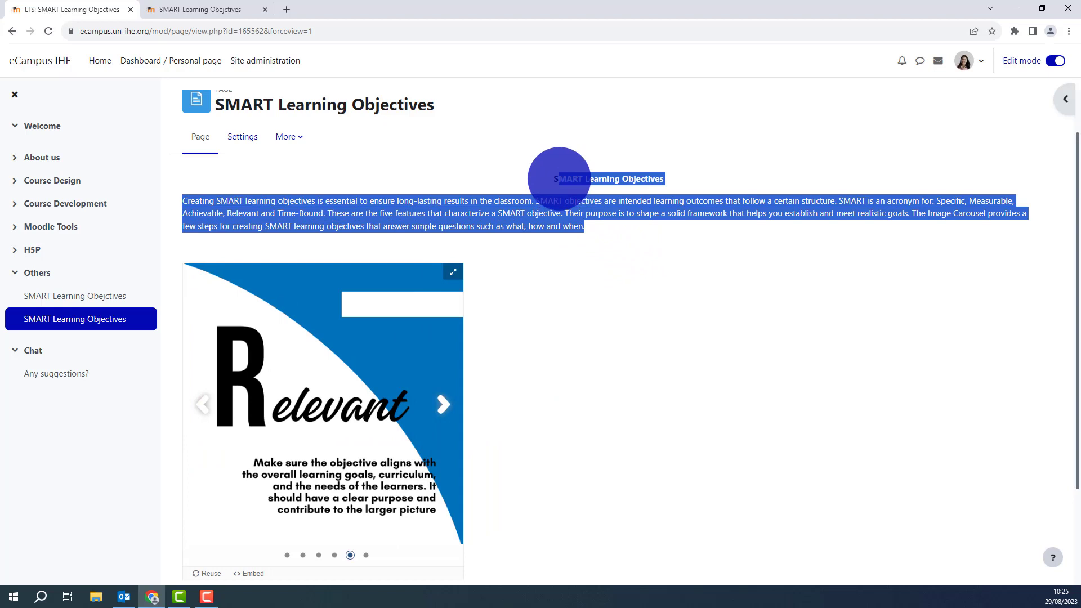
left_click(607, 254)
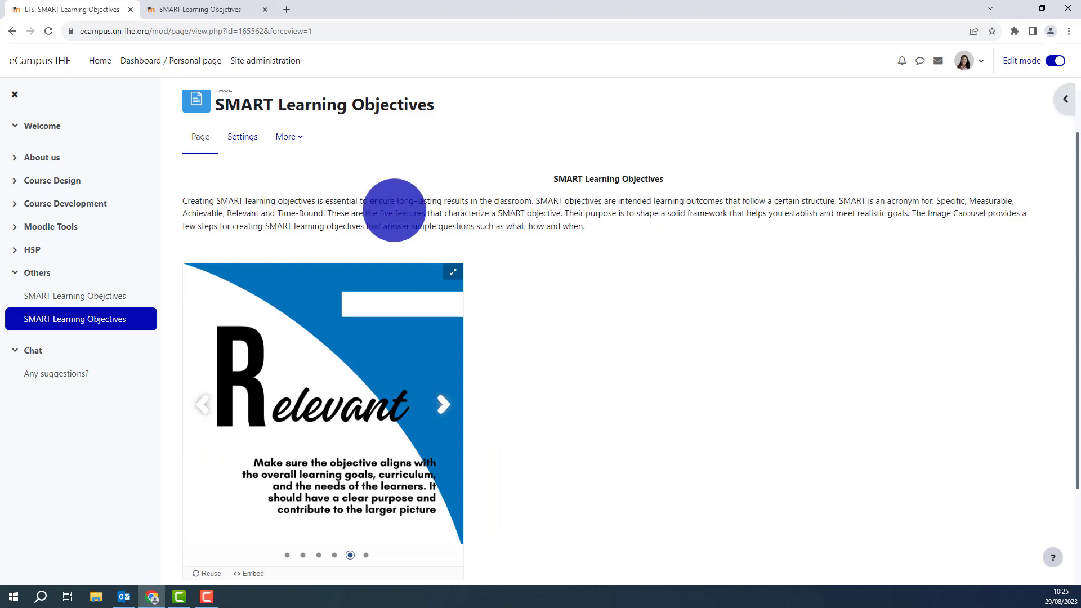
scroll(544, 314, "down", 1)
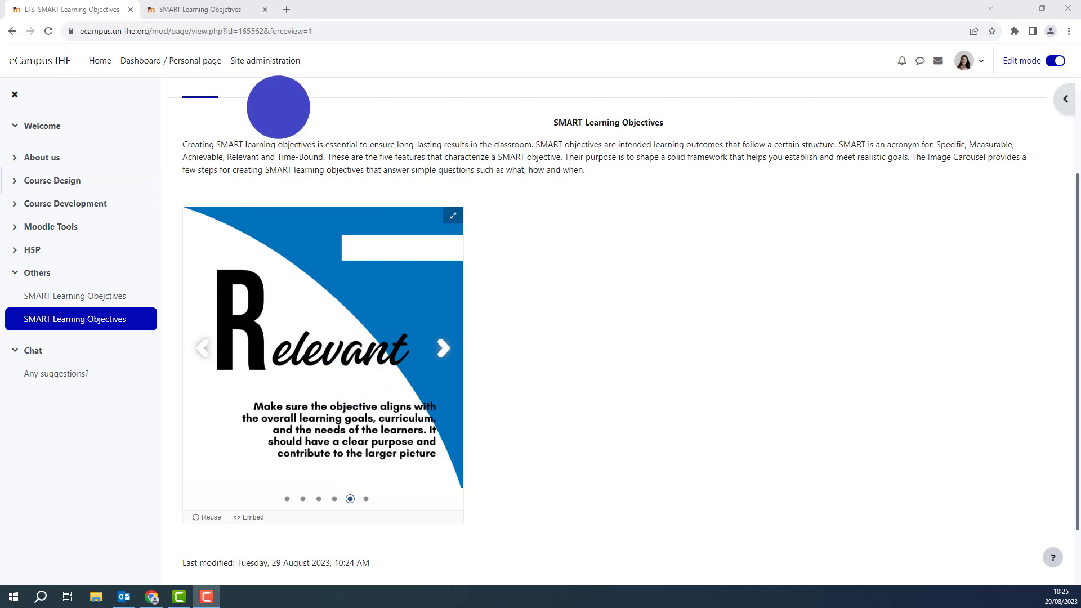
Open the page settings and switch the content editor to HTML source view.
scroll(284, 180, "up", 2)
left_click(239, 192)
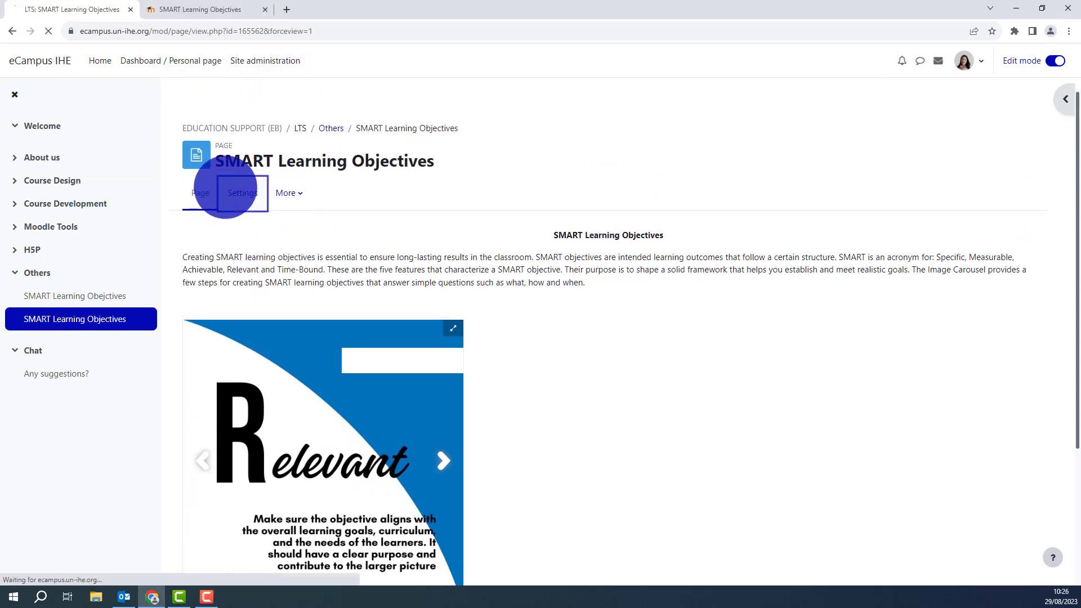
scroll(716, 342, "down", 5)
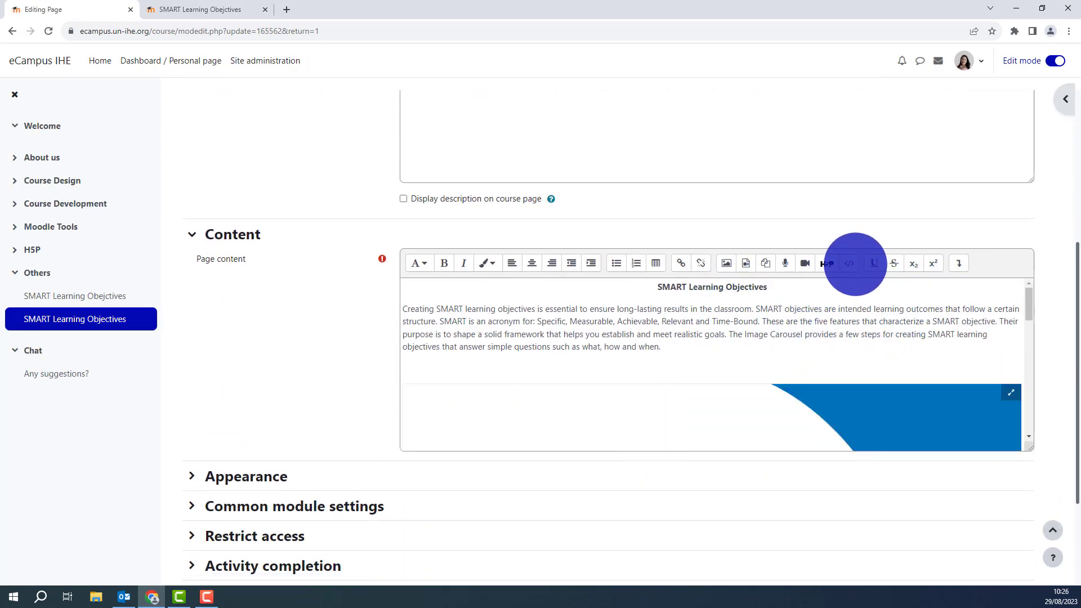
left_click(849, 263)
After the script line, add a <p> paragraph containing the pasted SMART objective example.
left_click(917, 400)
key("Return")
type("<p>")
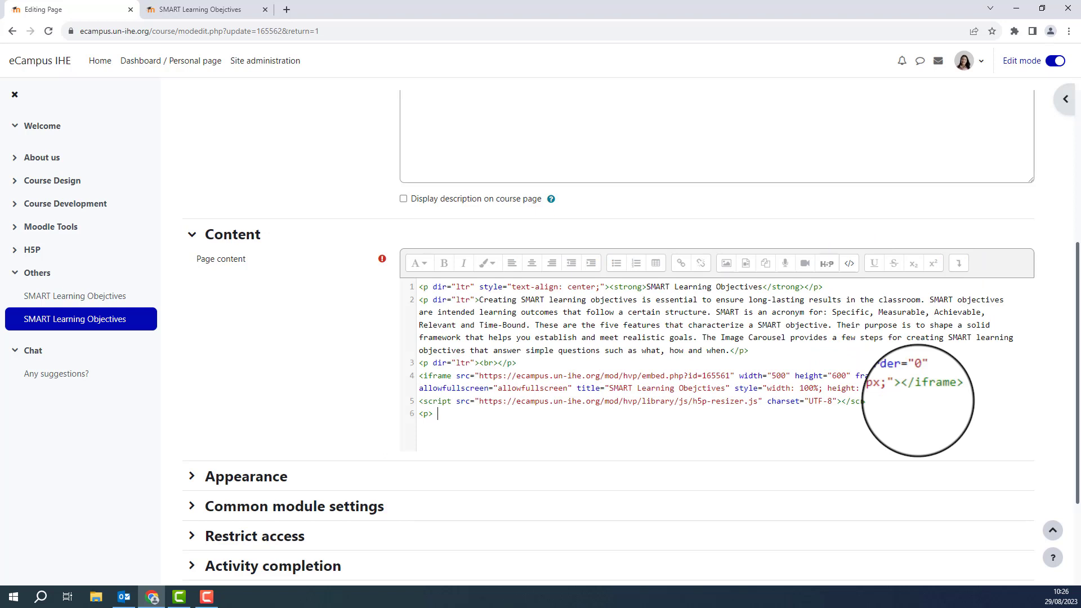
key("ctrl+v")
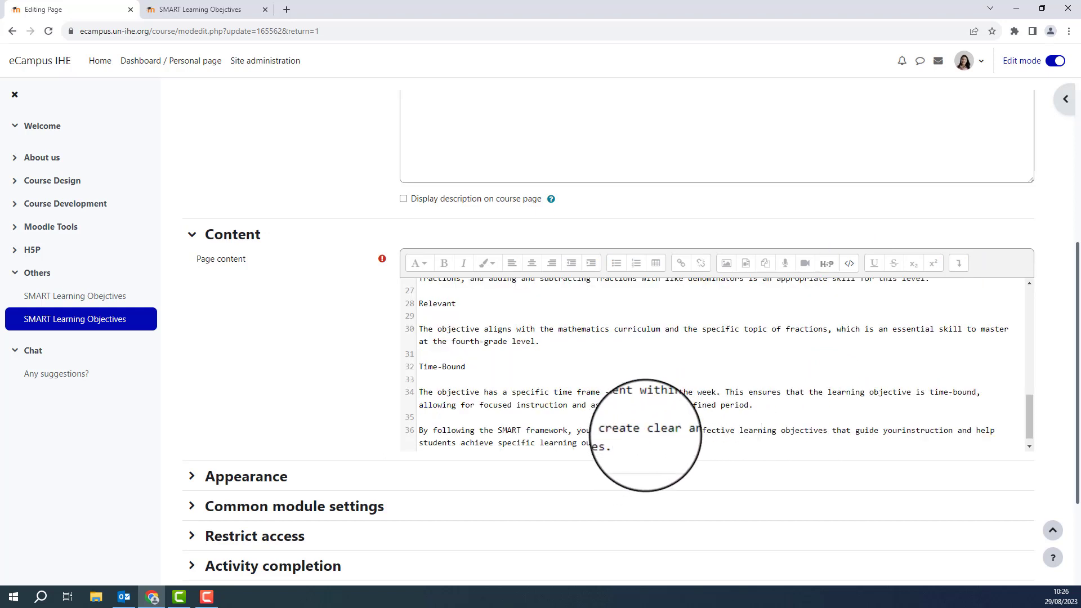
type("</p>")
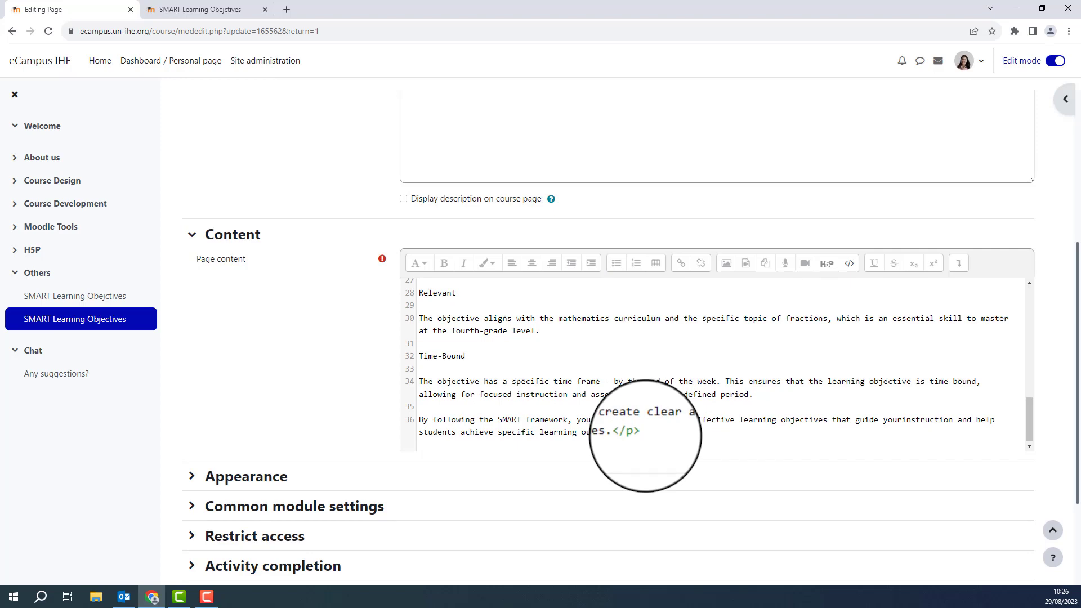
key("Tab")
scroll(628, 417, "down", 3)
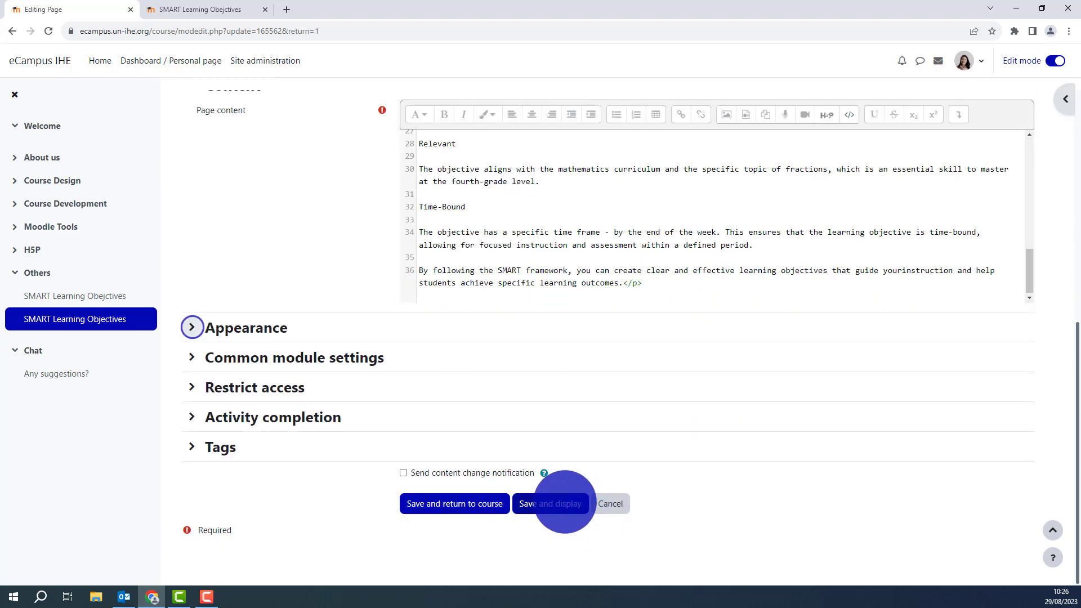
Save and display the page, checking the slider and the SMART example text below it.
left_click(563, 503)
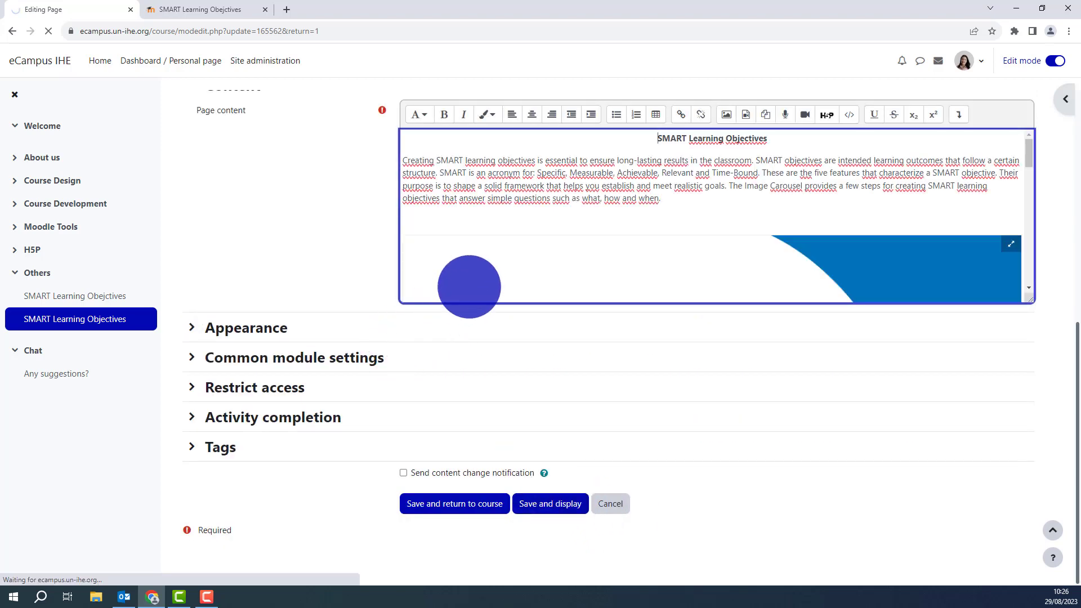
scroll(480, 282, "down", 3)
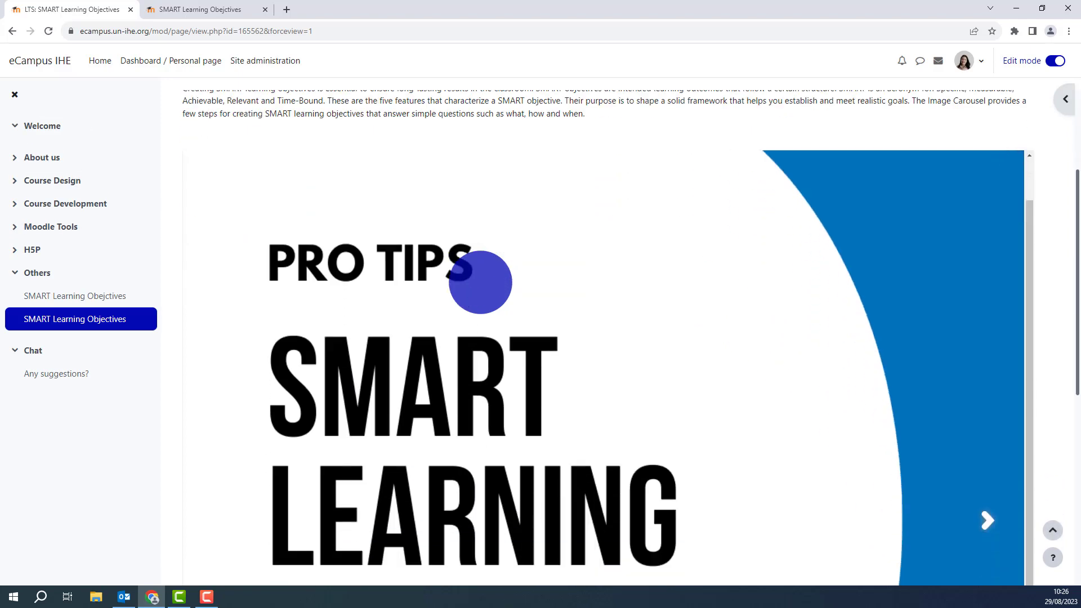
scroll(488, 349, "down", 7)
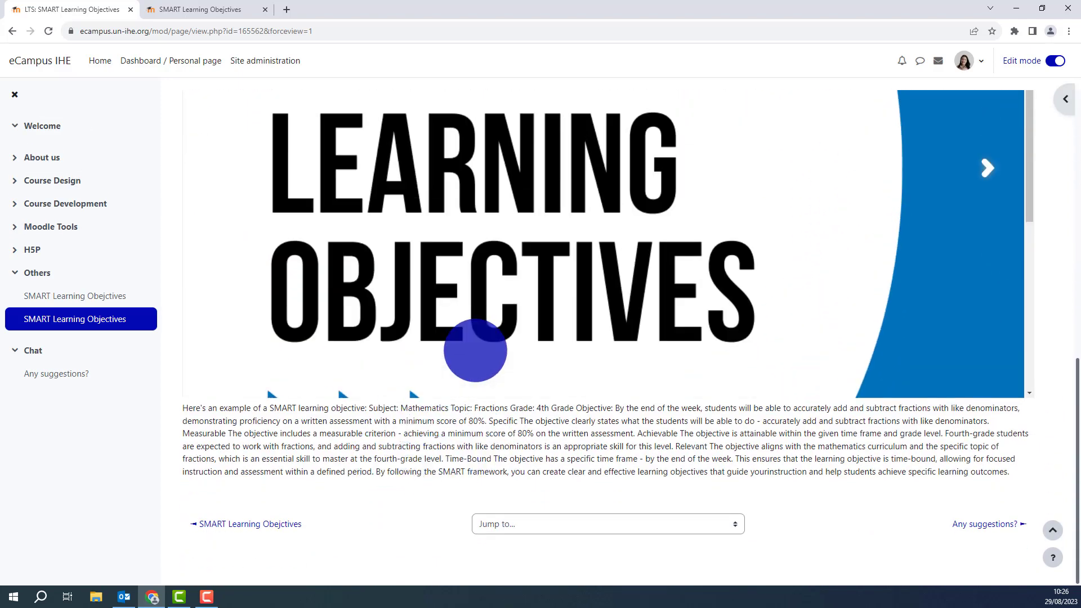
scroll(757, 287, "up", 4)
scroll(757, 287, "up", 4)
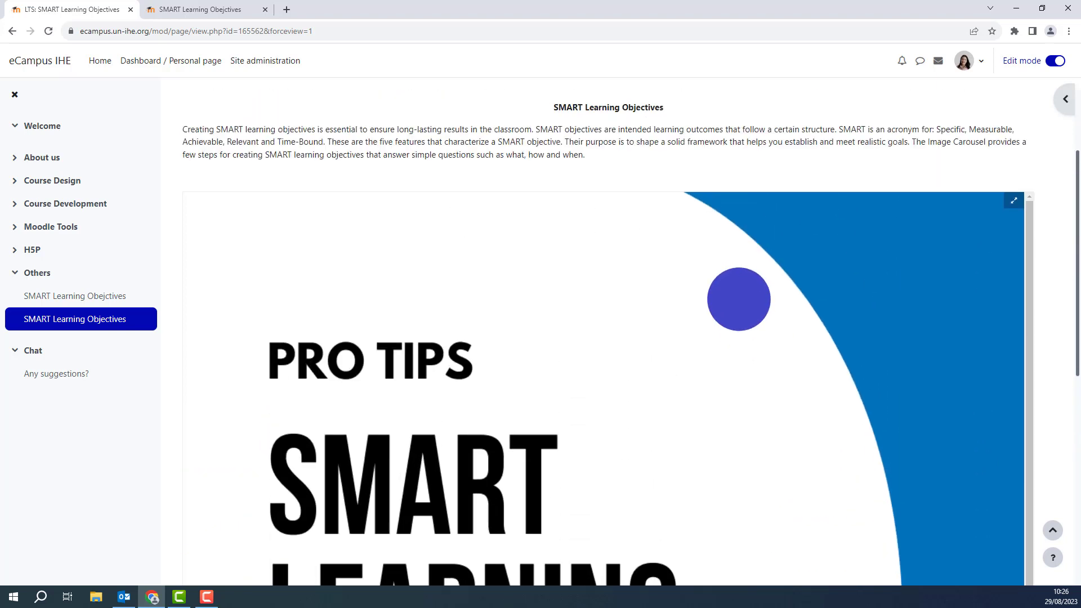
scroll(757, 287, "down", 7)
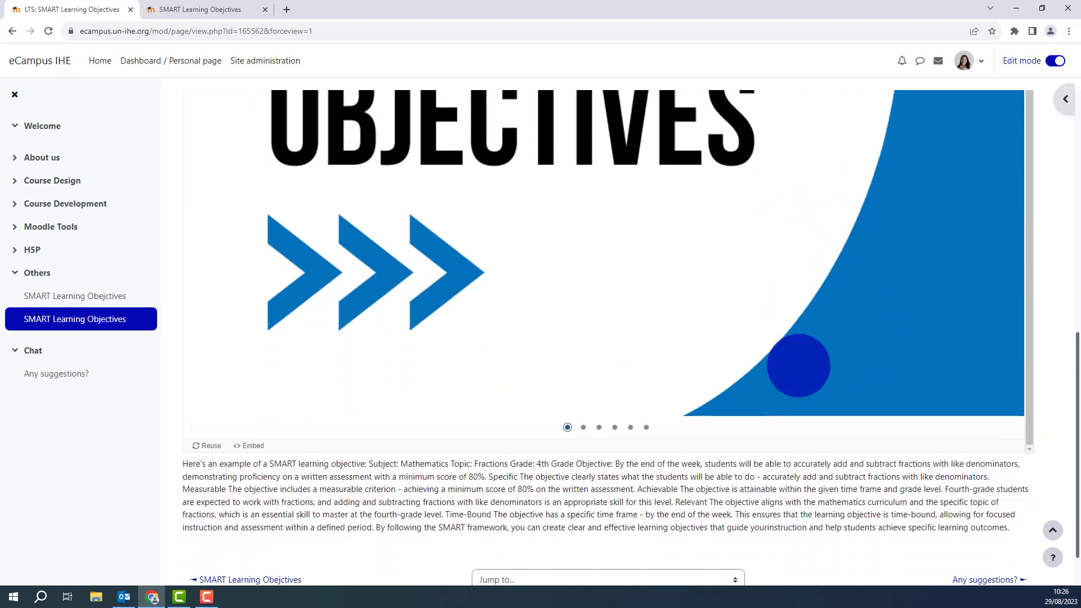
scroll(757, 286, "up", 7)
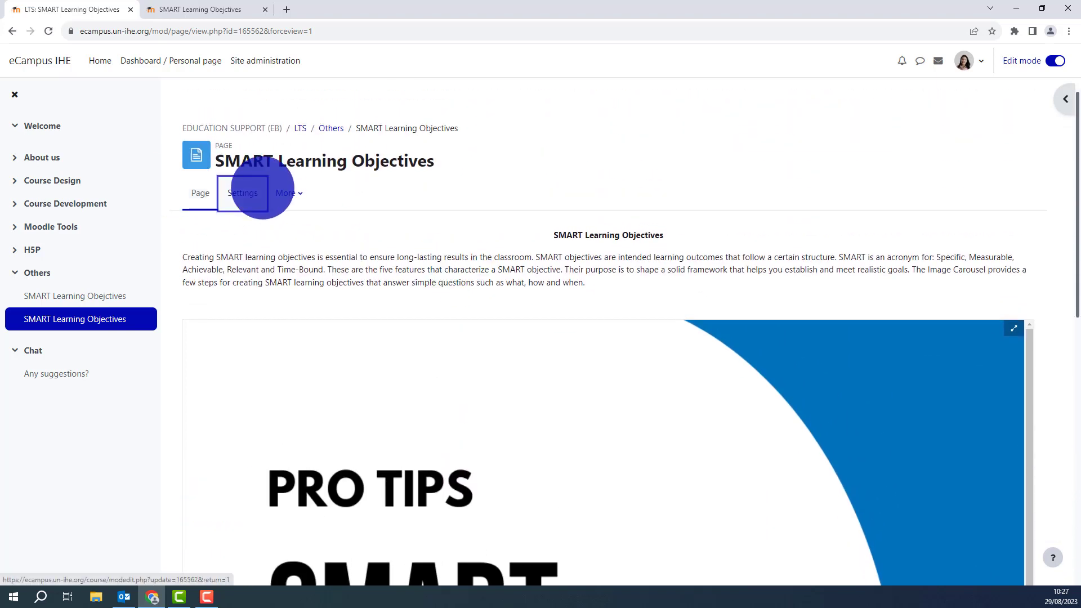
Reopen the page content as HTML source to inspect the slider's width of 500.
left_click(242, 190)
scroll(579, 326, "down", 5)
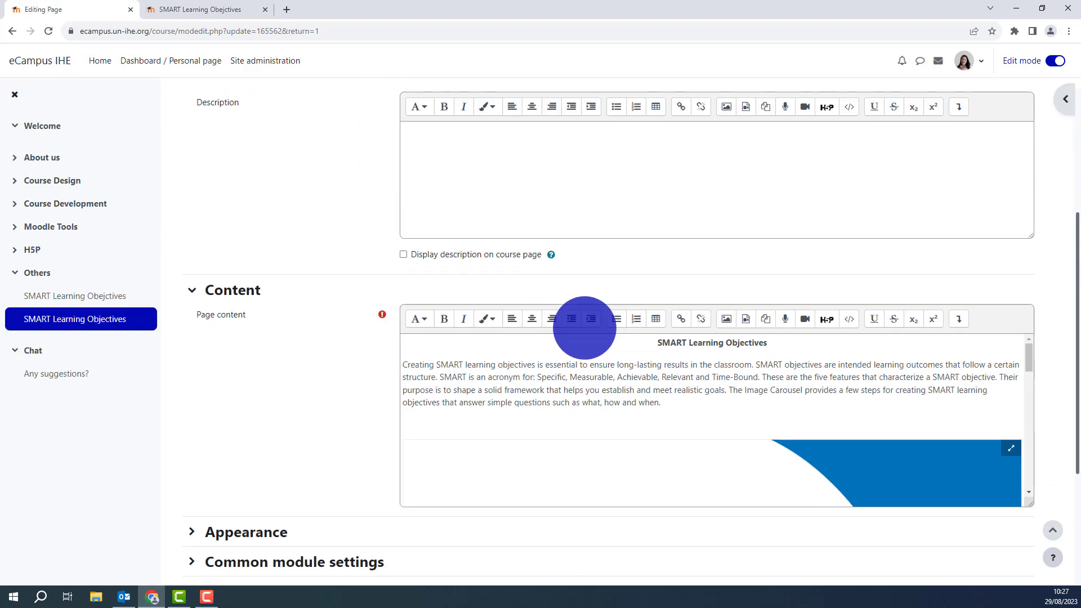
left_click(849, 263)
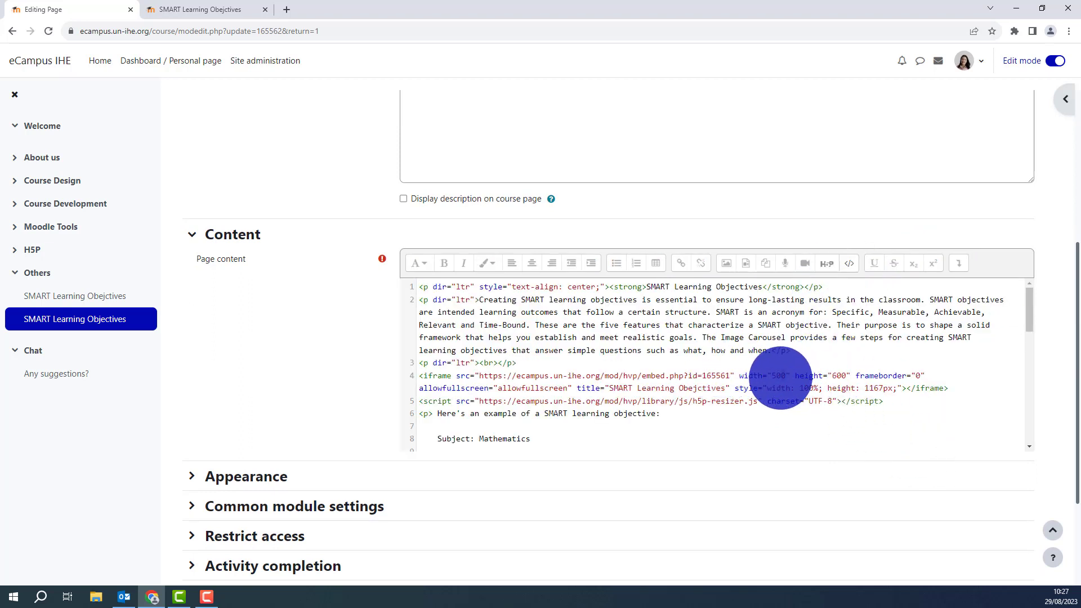
key("Return")
type("5")
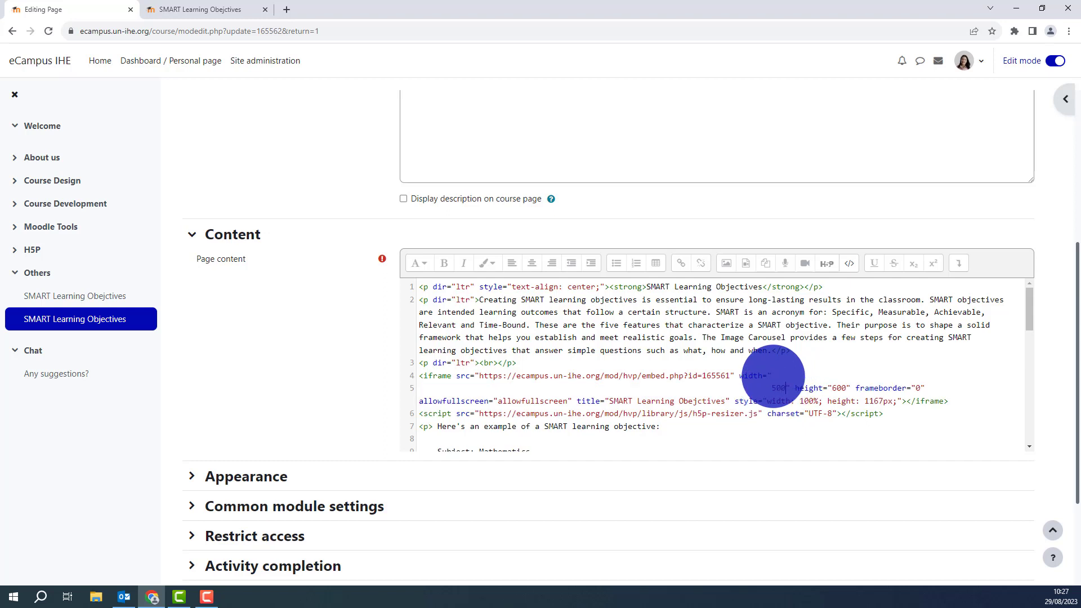
key("ctrl+z")
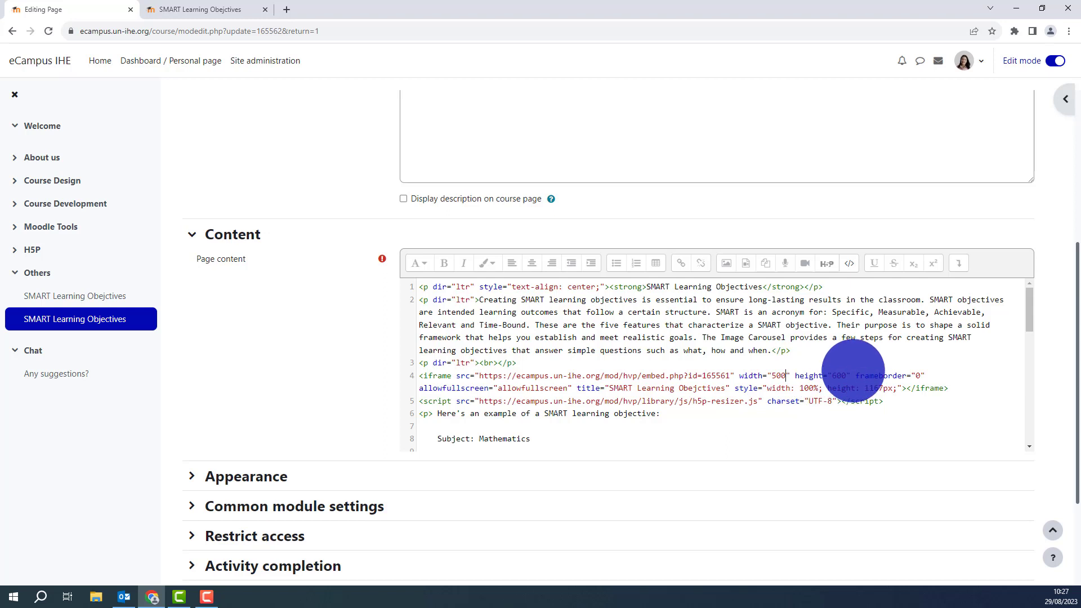
Confirm the slider iframe height of 600 and save and display the page.
left_click(841, 376)
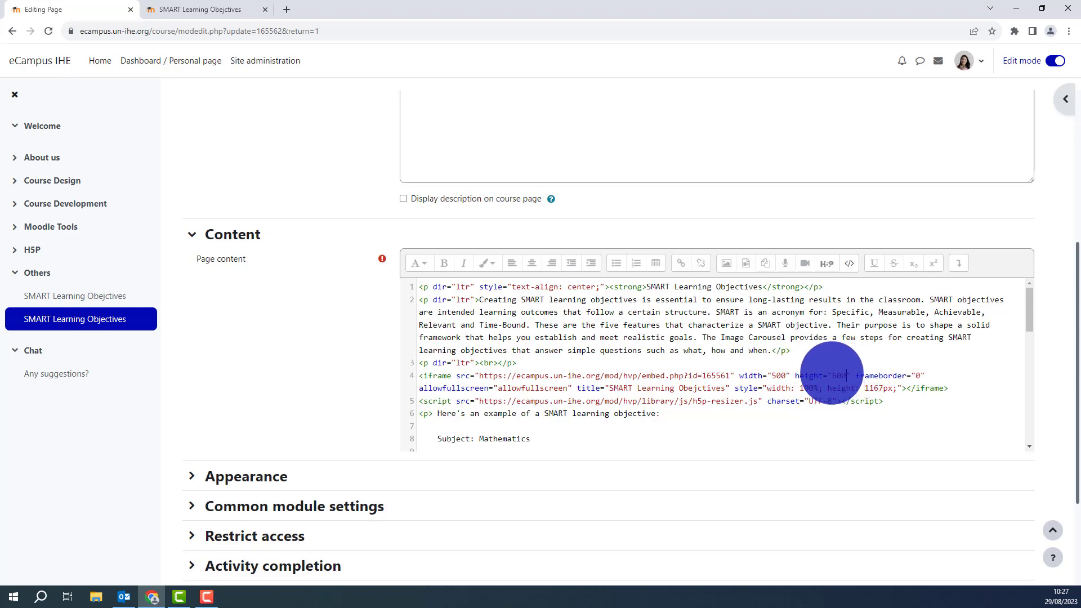
scroll(831, 374, "down", 1)
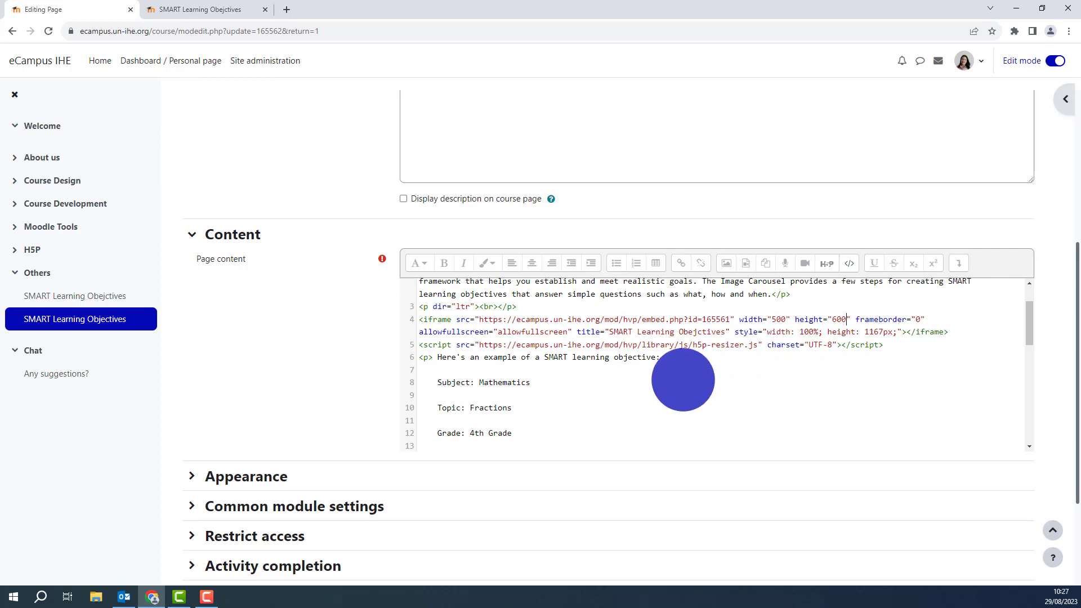
scroll(530, 419, "down", 3)
scroll(530, 419, "down", 5)
left_click(546, 503)
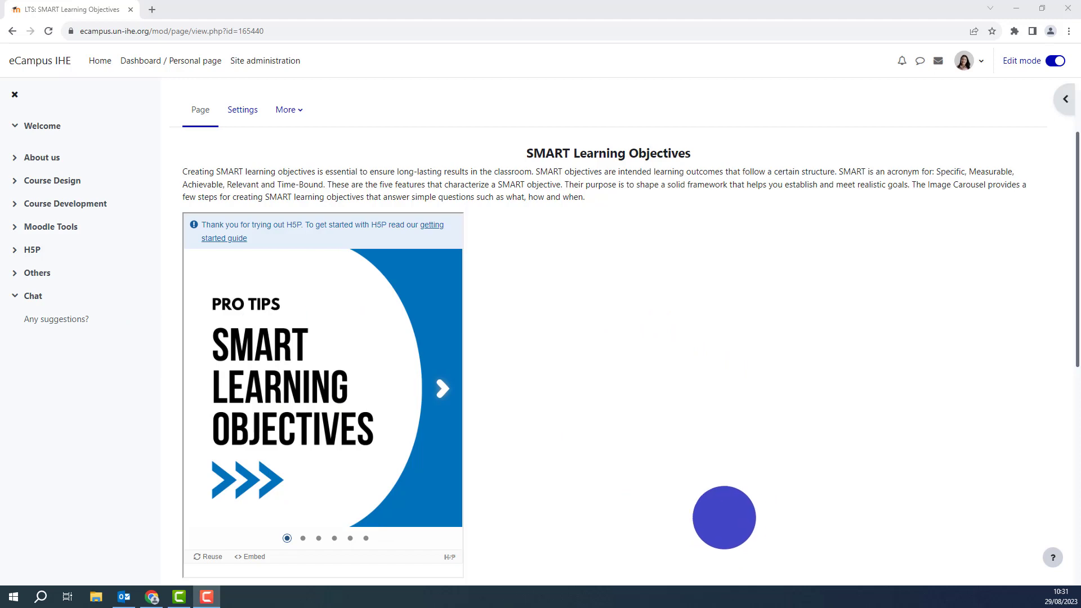
Scroll the finished page past the slider to the fractions objective example and its explanations.
scroll(274, 318, "down", 1)
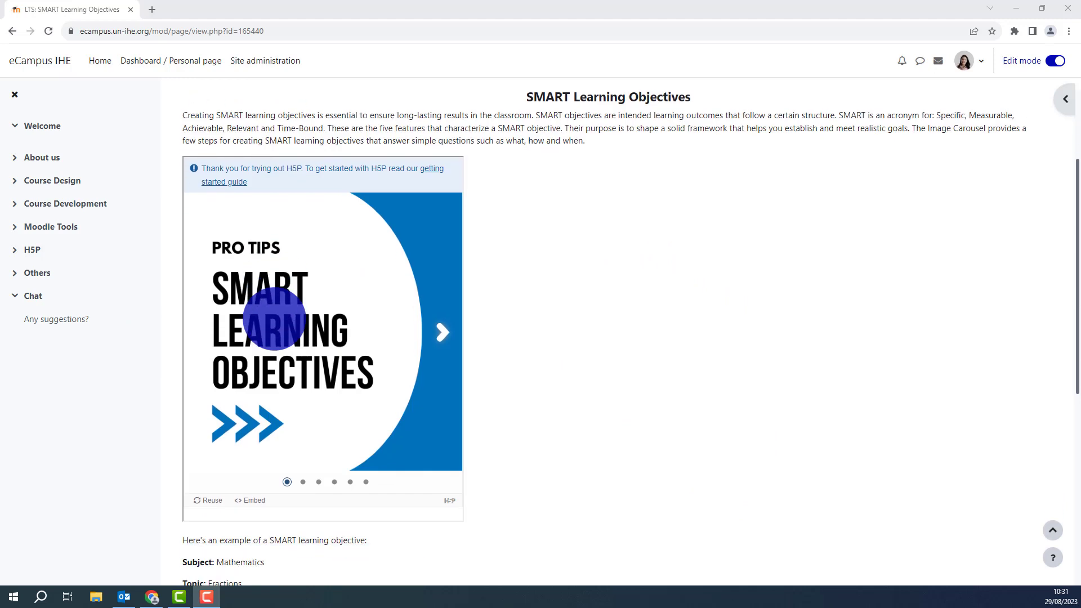
scroll(274, 318, "down", 5)
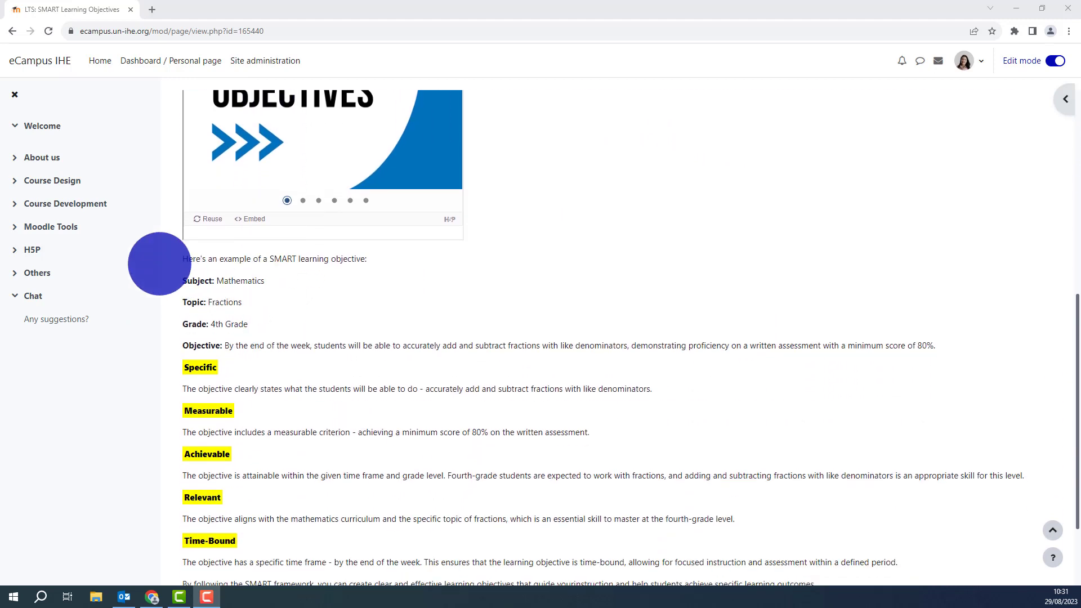
scroll(169, 237, "down", 1)
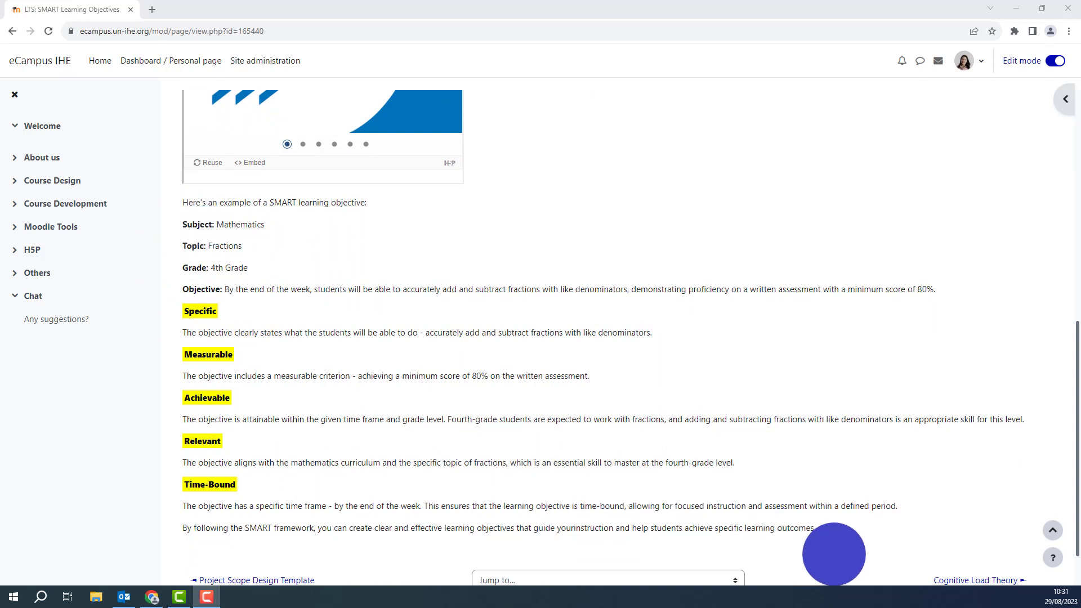